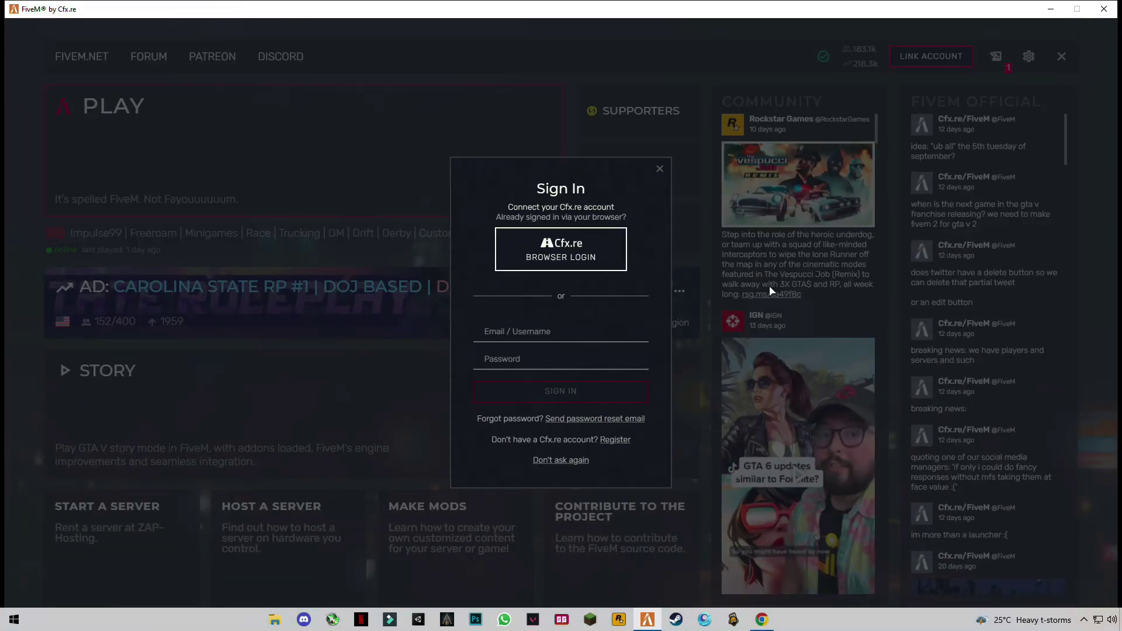
Step: Dismiss the sign-in prompt, enable streamer mode in launcher settings, and exit FiveM to the desktop
left_click(659, 169)
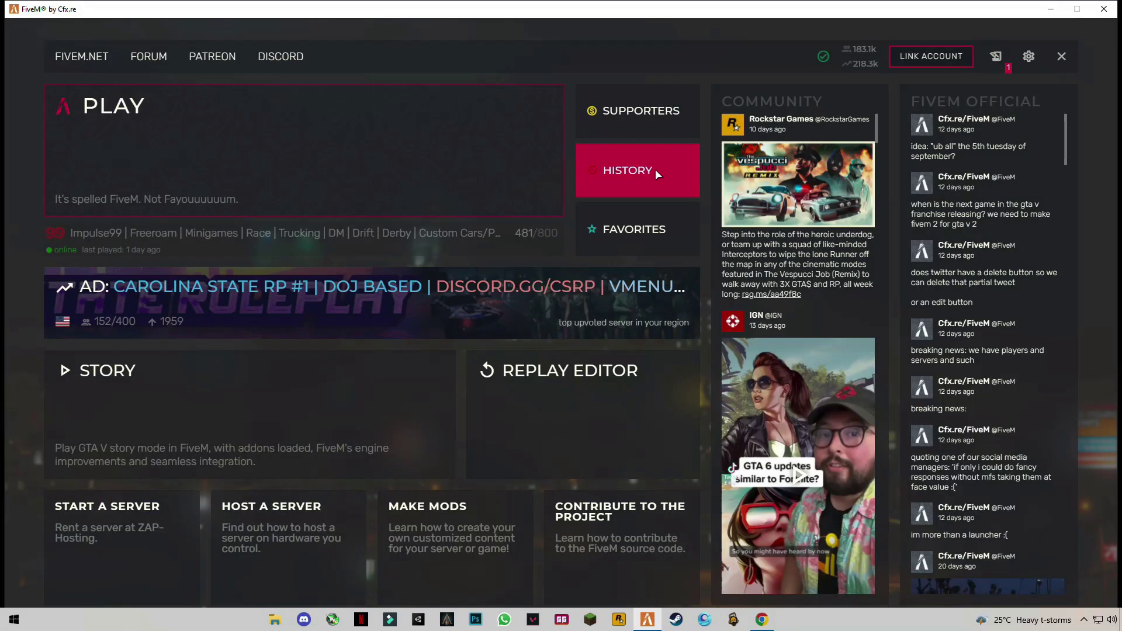
left_click(1027, 65)
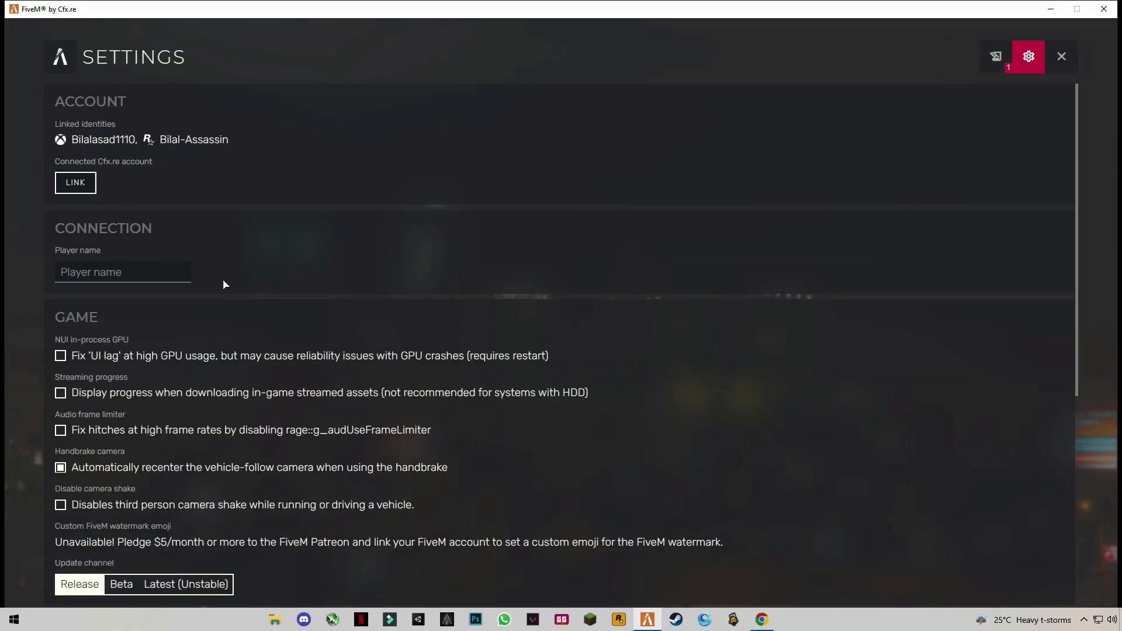
scroll(223, 279, "down", 2)
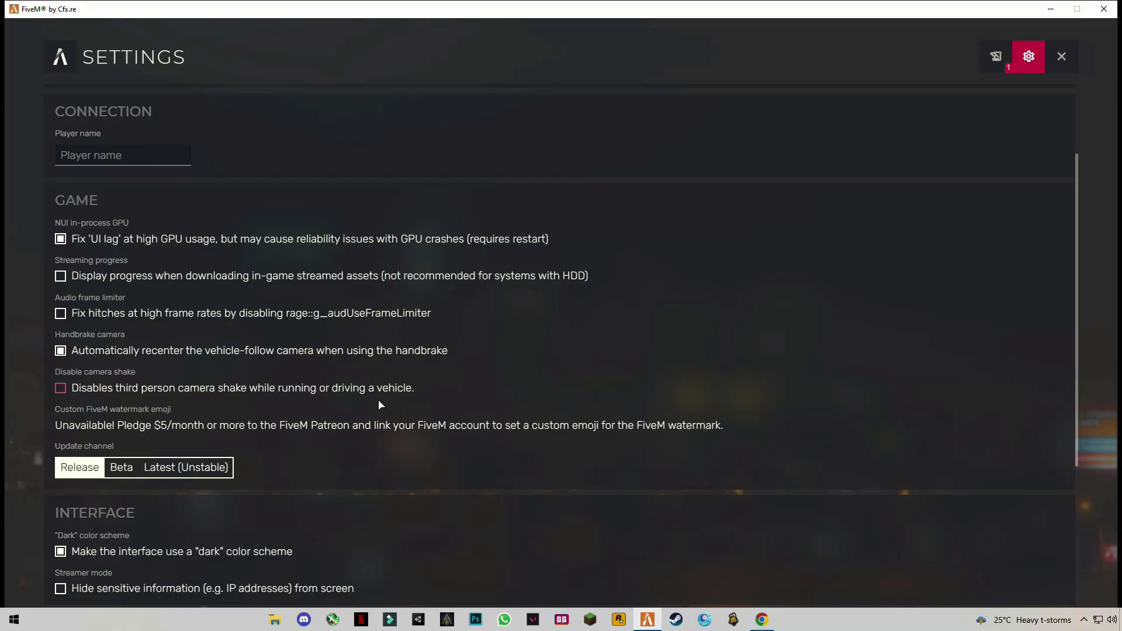
scroll(188, 424, "down", 3)
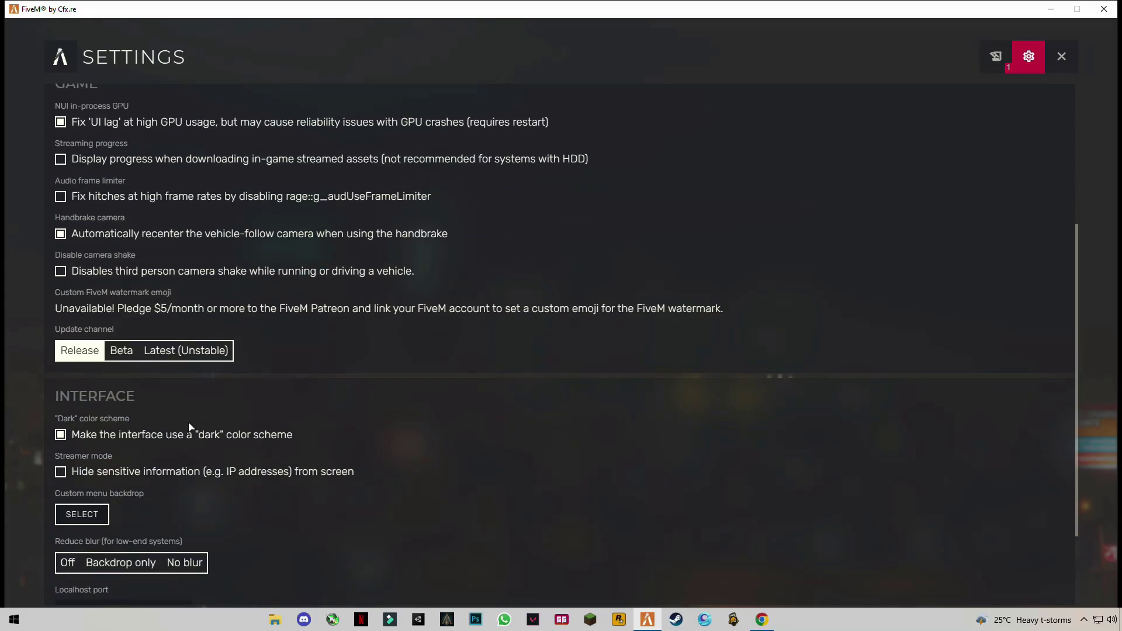
scroll(149, 394, "down", 1)
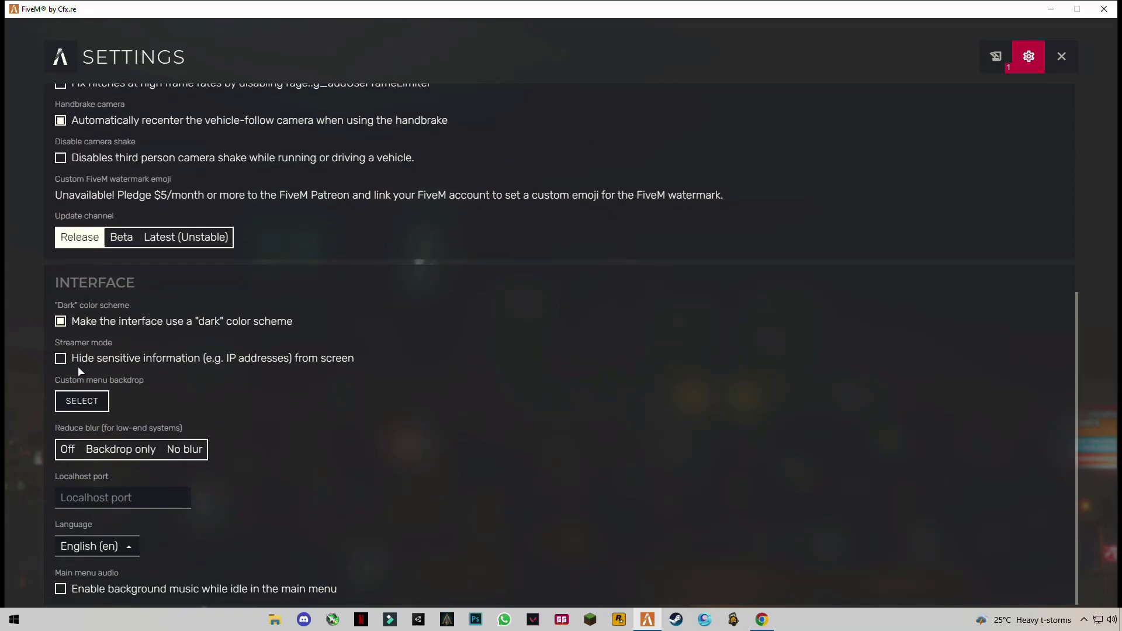
left_click(61, 359)
scroll(128, 481, "up", 4)
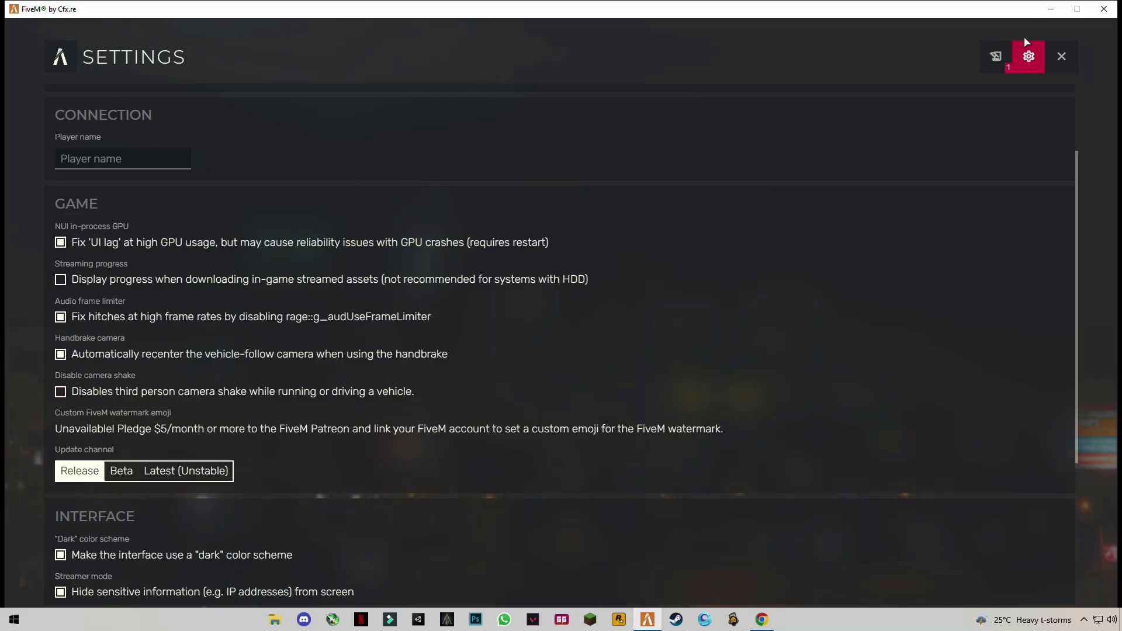
left_click(1035, 61)
Step: Confirm quitting FiveM and extract the FiveM Best Low End Pack archive onto the desktop
left_click(991, 56)
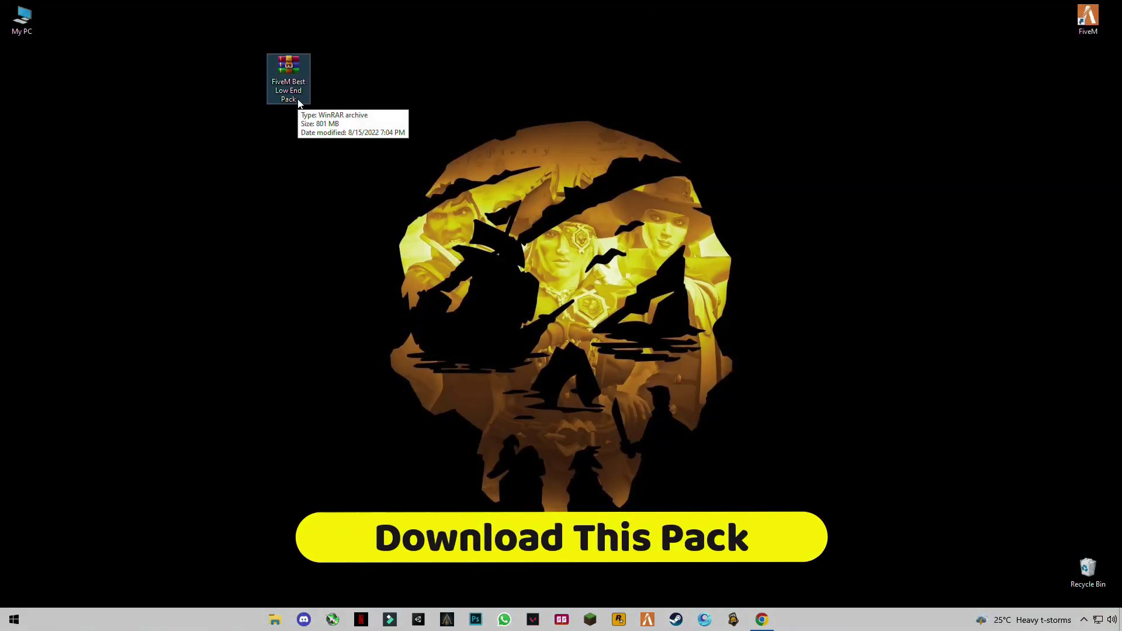
right_click(295, 73)
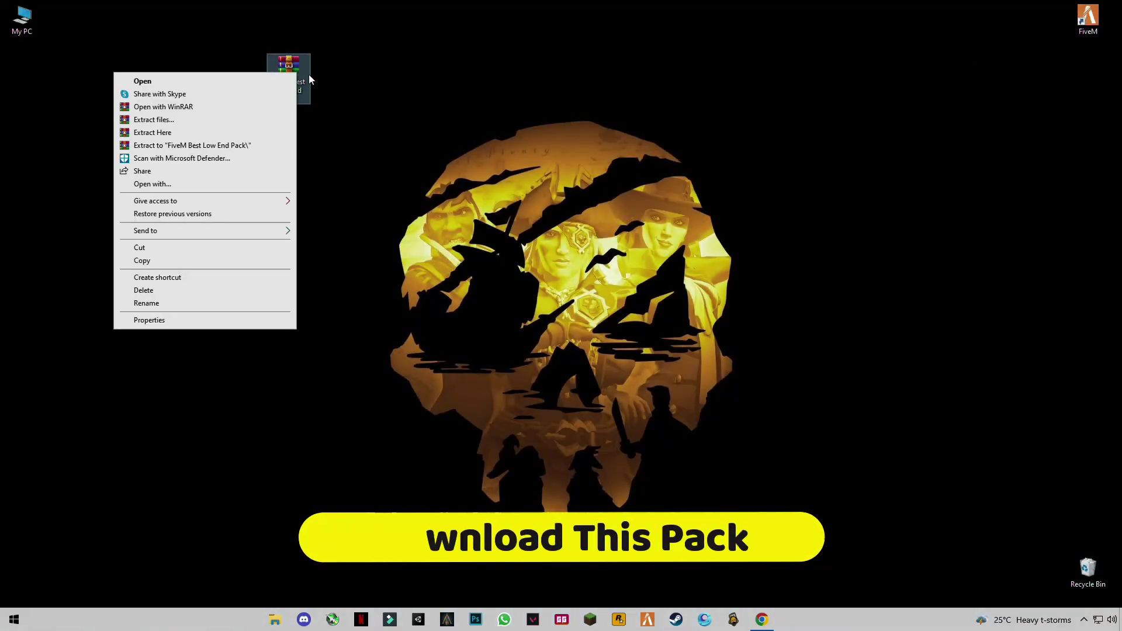
left_click(167, 133)
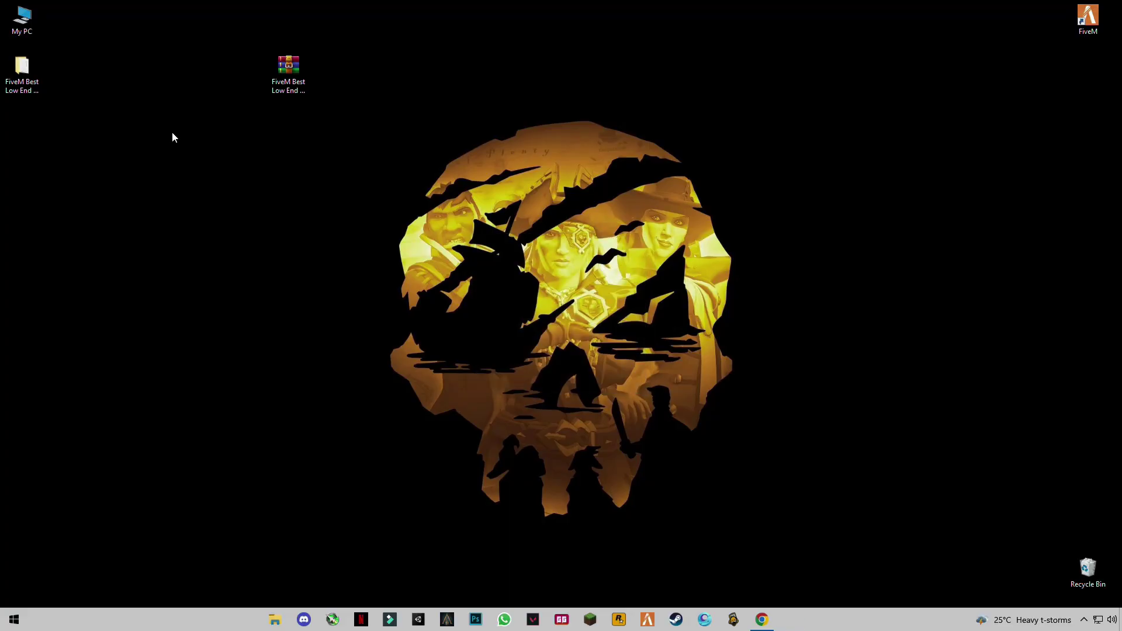
Step: Copy the citizen folder from the extracted low end pack folder
double_click(33, 86)
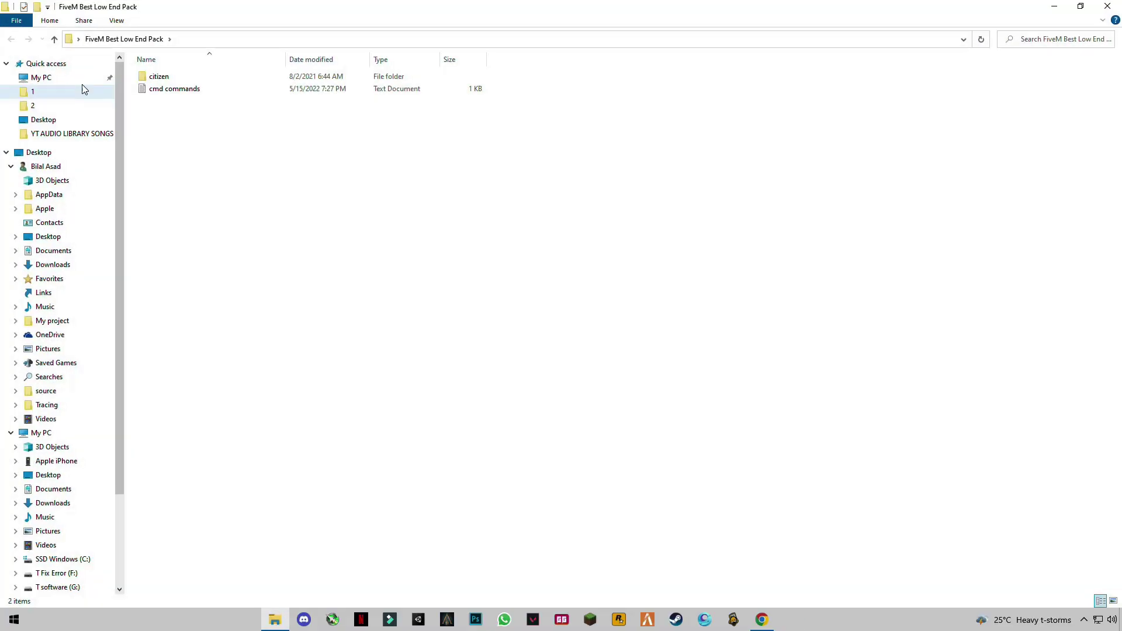
left_click(1079, 9)
left_click_drag(555, 123, 654, 83)
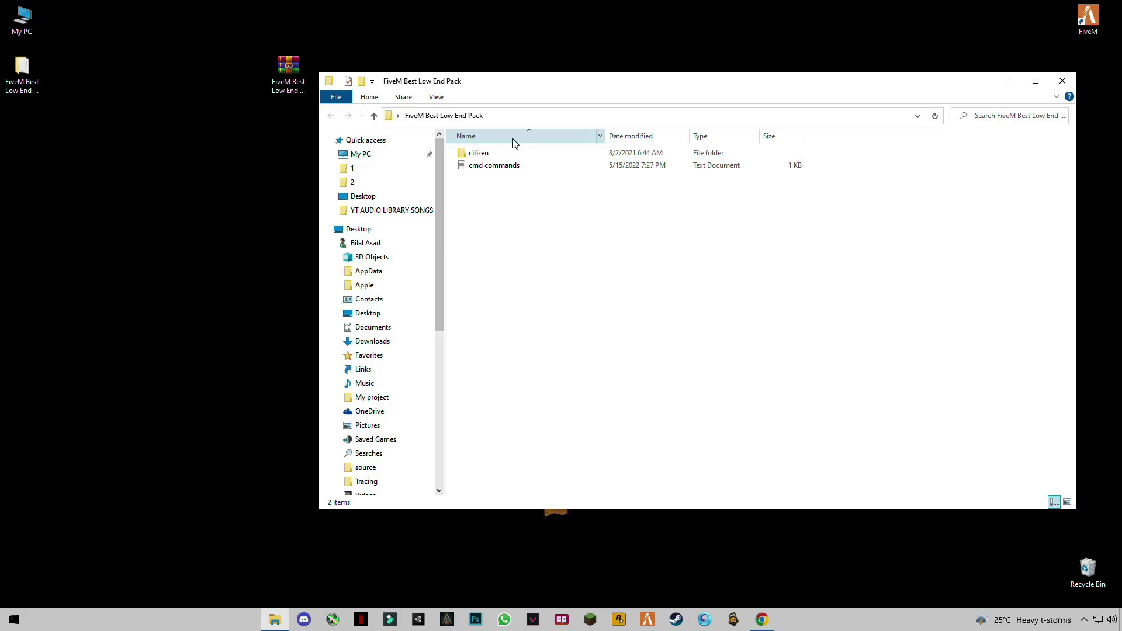
left_click(484, 155)
right_click(483, 155)
left_click(338, 366)
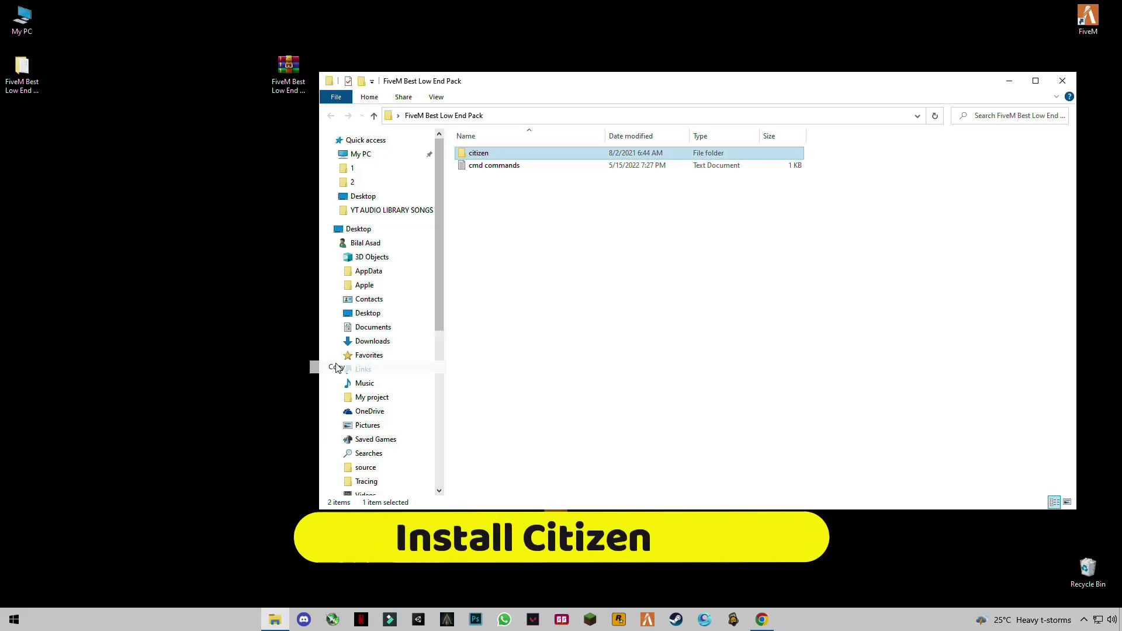
Step: Open FiveM's install folder from the desktop shortcut, then close it again
left_click_drag(887, 82, 598, 114)
right_click(1081, 20)
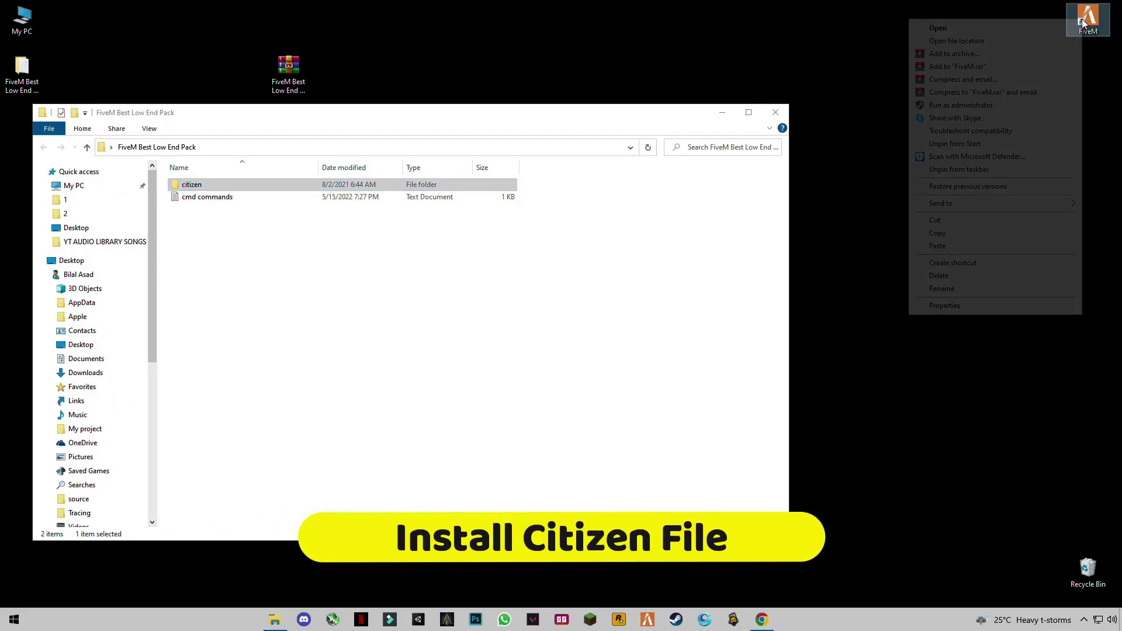
left_click(975, 42)
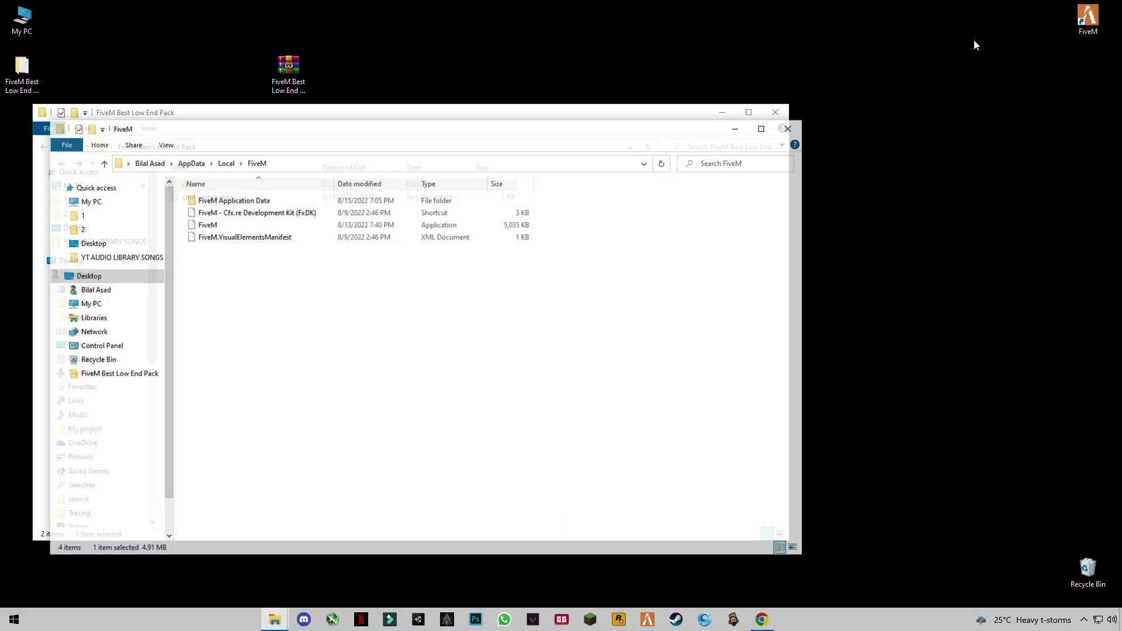
left_click(792, 128)
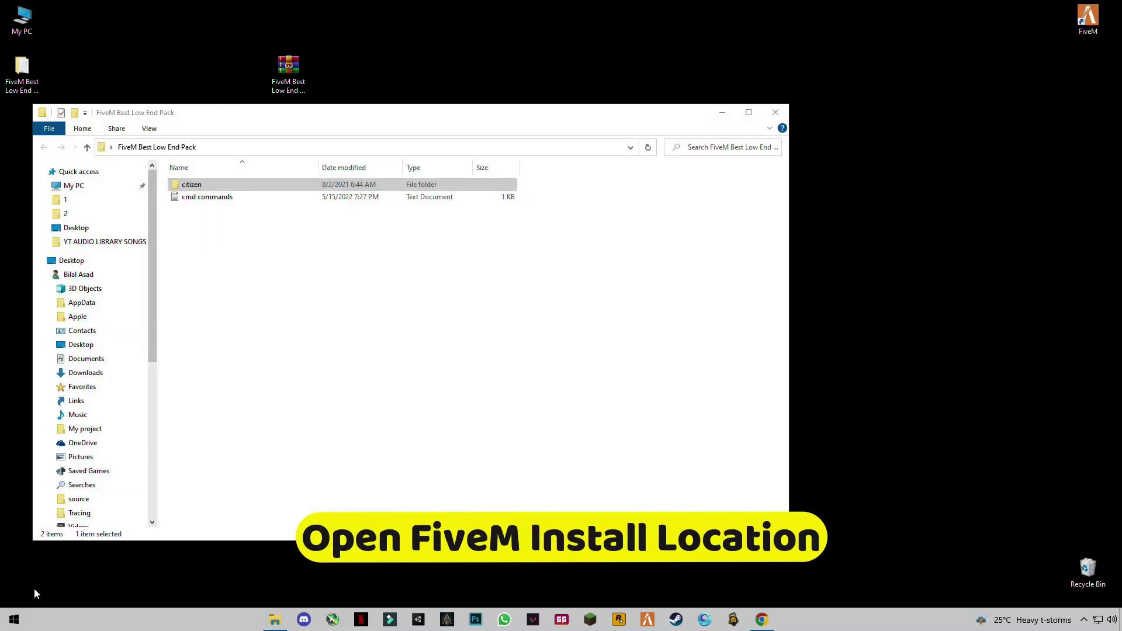
Step: Navigate to AppData > Local > FiveM > FiveM Application Data via the Run box
key("super+r")
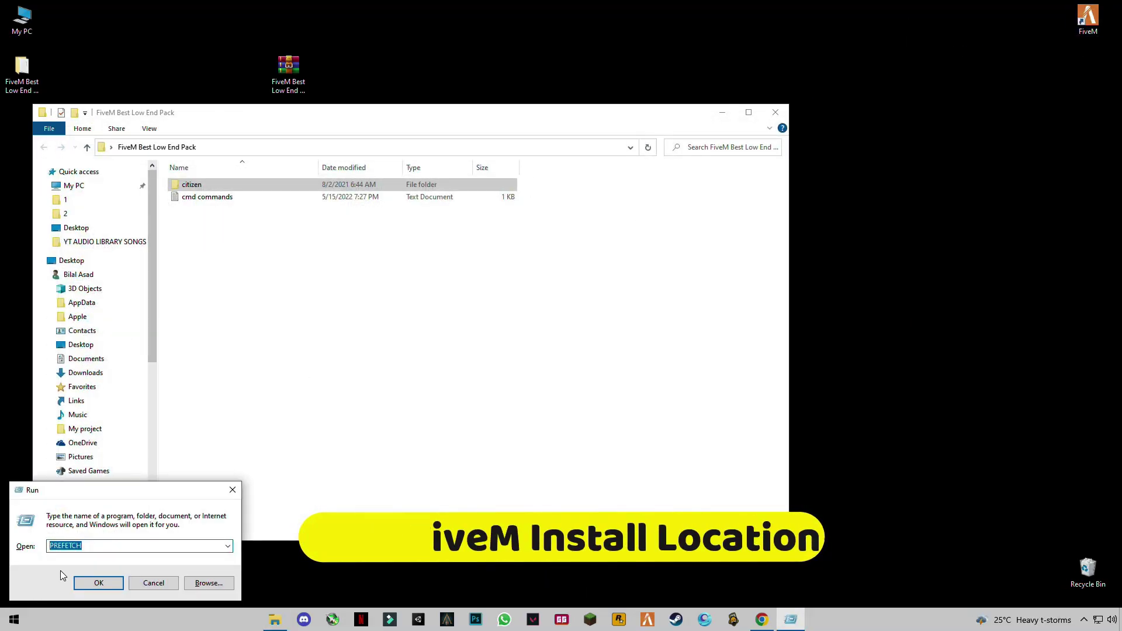
type("a")
key("Down")
key("Return")
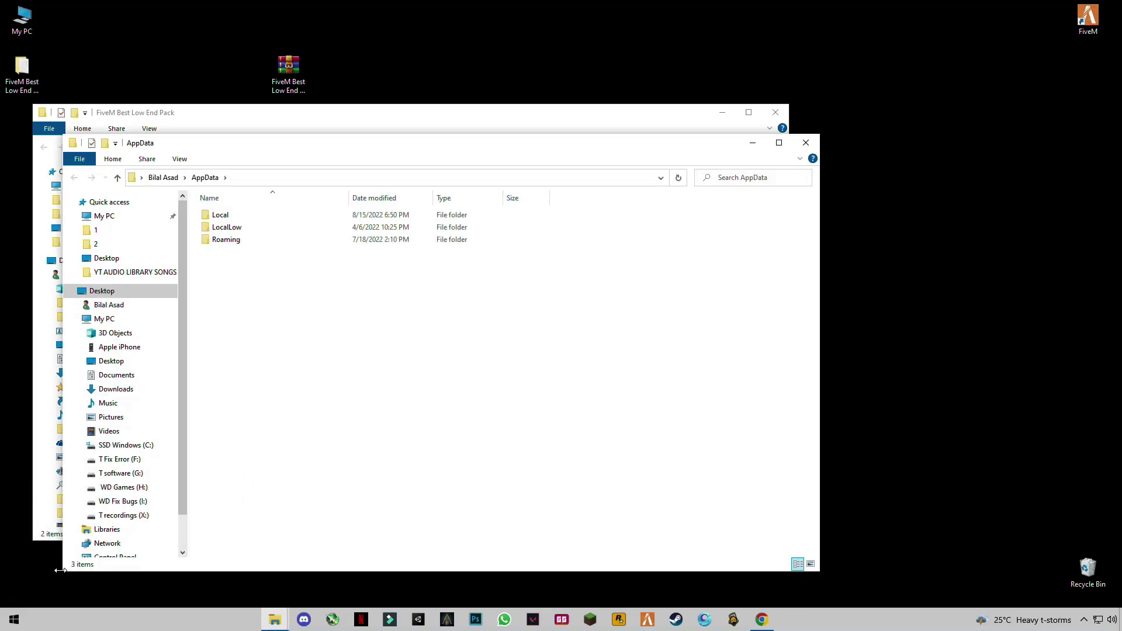
double_click(221, 214)
scroll(238, 486, "down", 3)
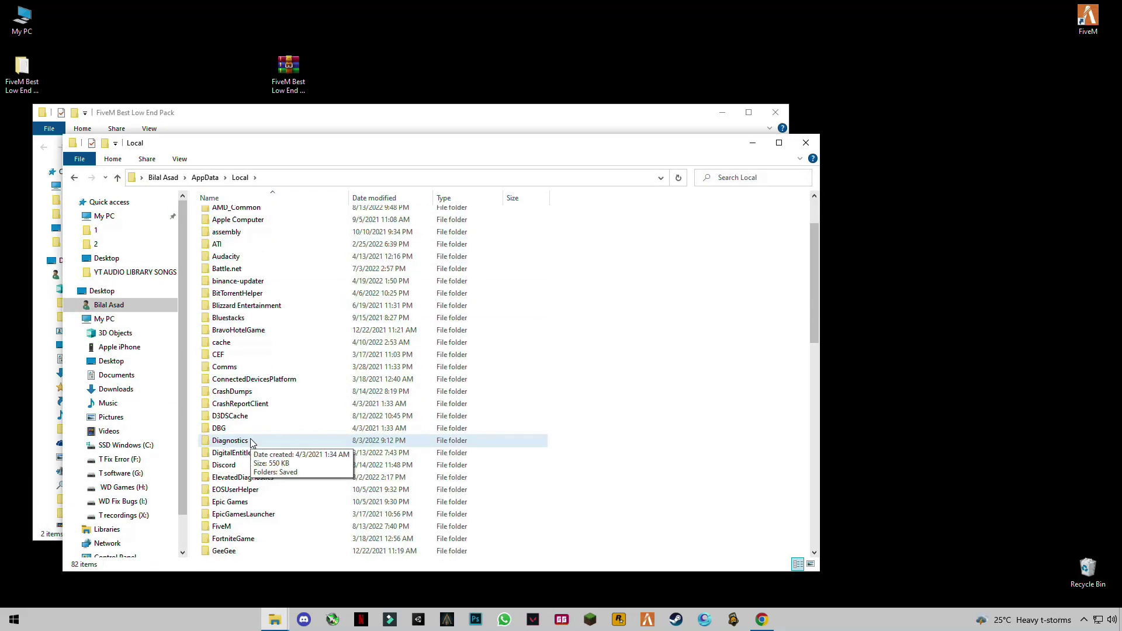
double_click(222, 489)
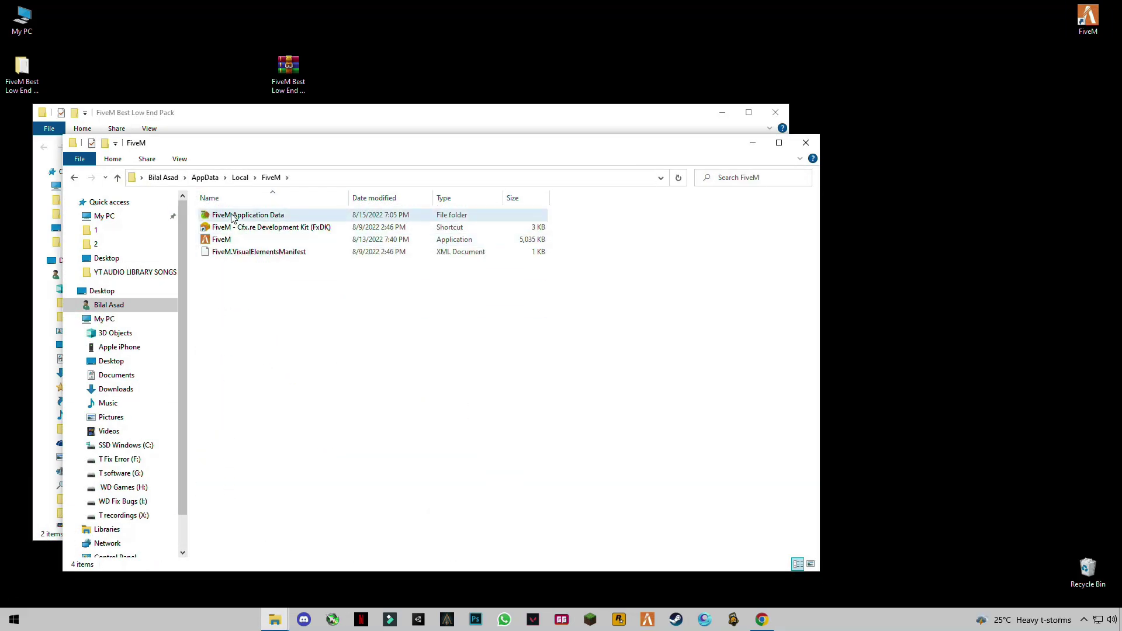
left_click_drag(354, 144, 742, 185)
double_click(632, 256)
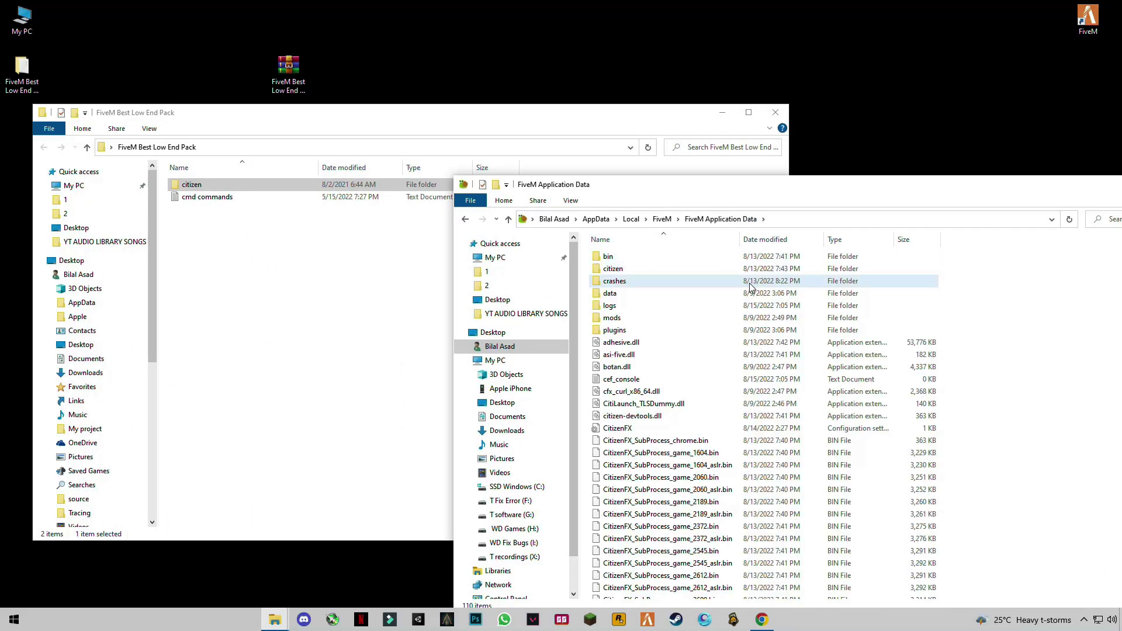
Step: Delete the old citizen folder, paste in the pack's citizen folder, and close the window
left_click(608, 270)
right_click(616, 272)
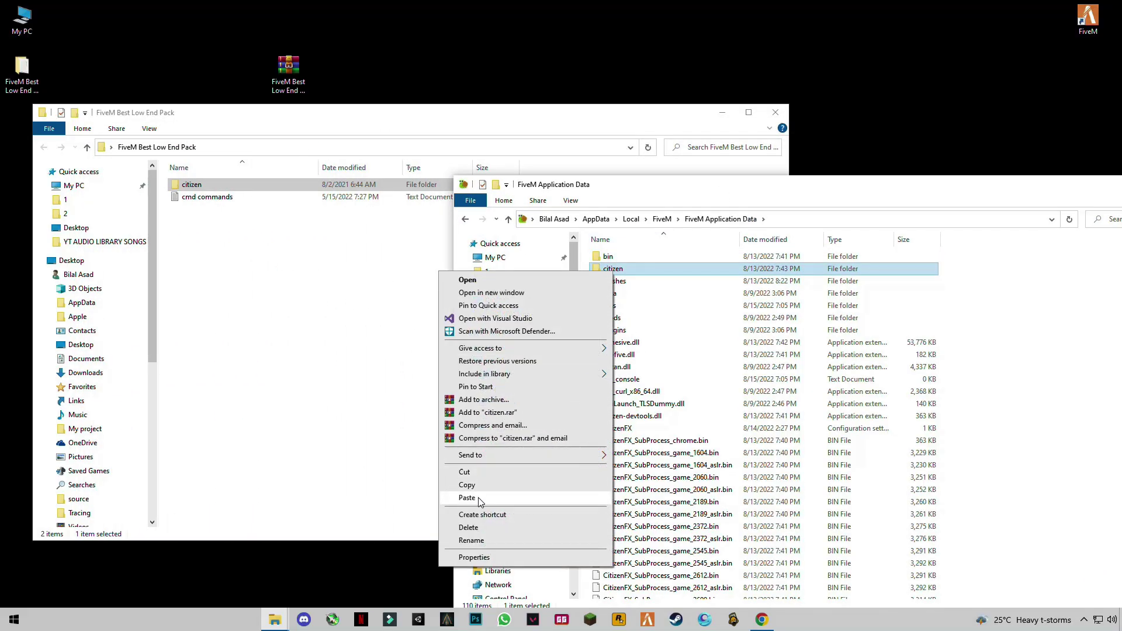
left_click(468, 528)
right_click(1027, 355)
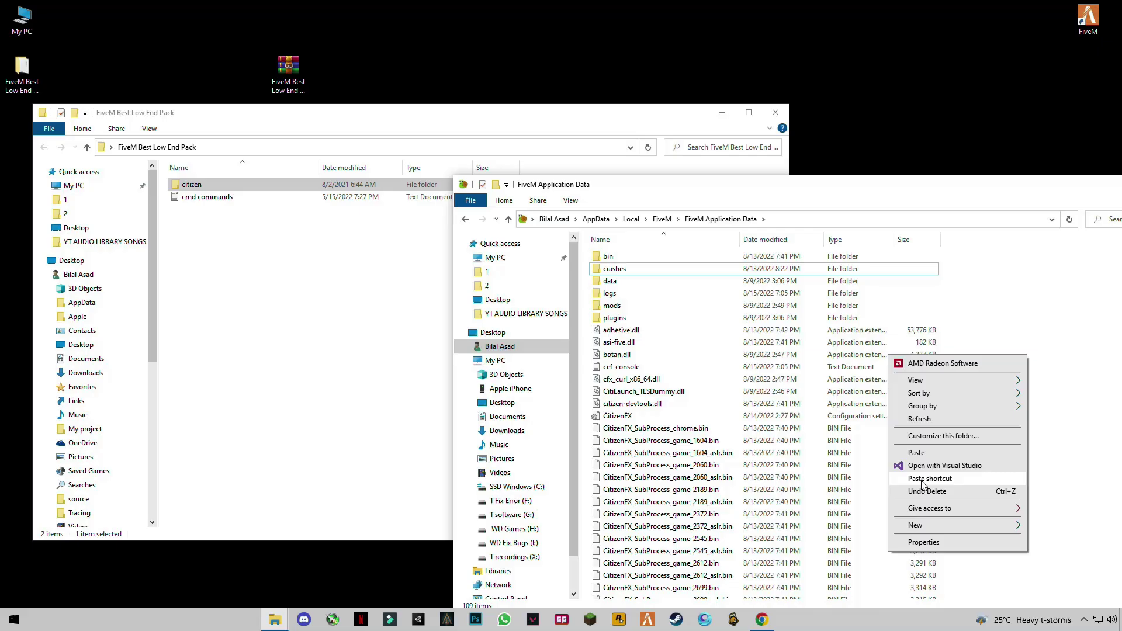
left_click(930, 453)
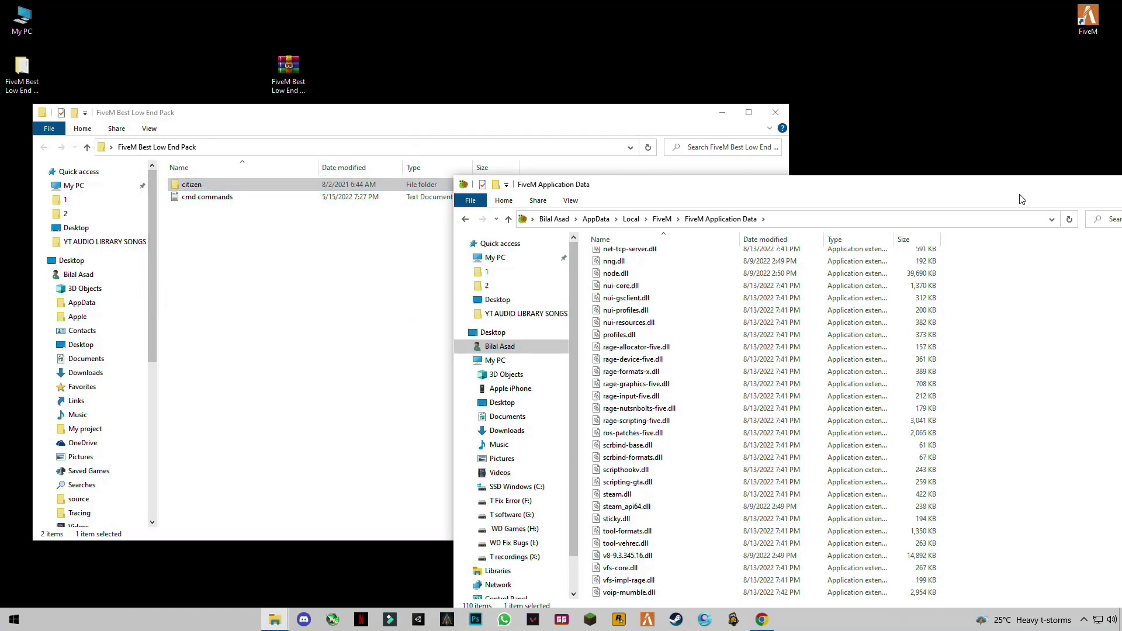
key("alt+F4")
Step: Open the cmd commands file in Notepad and copy its powercfg duplicatescheme line
double_click(231, 199)
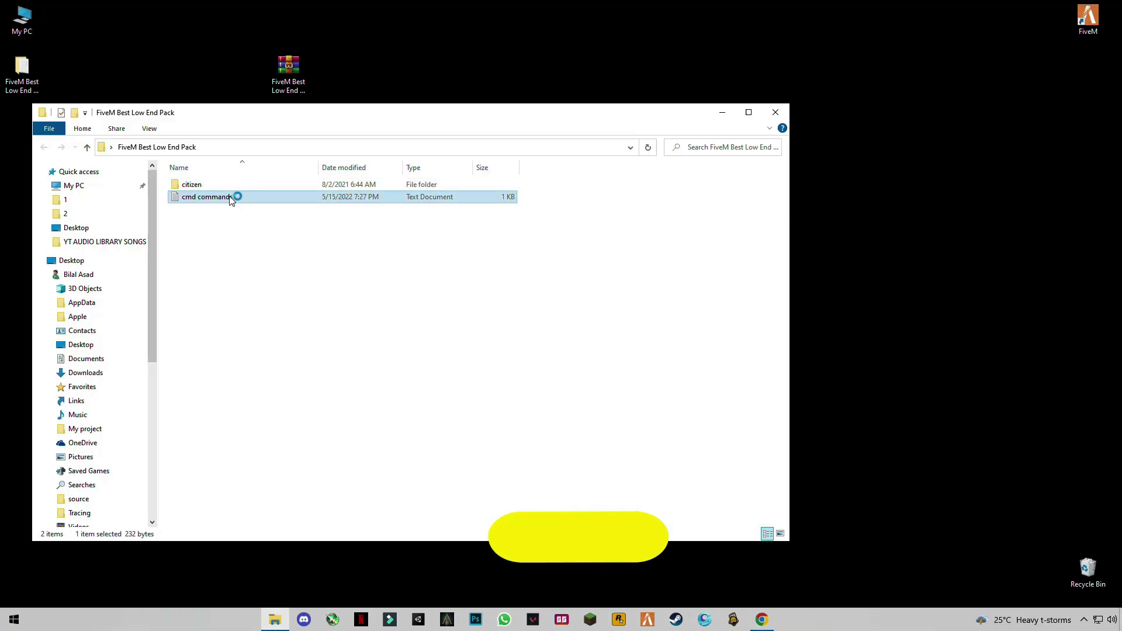
left_click(775, 113)
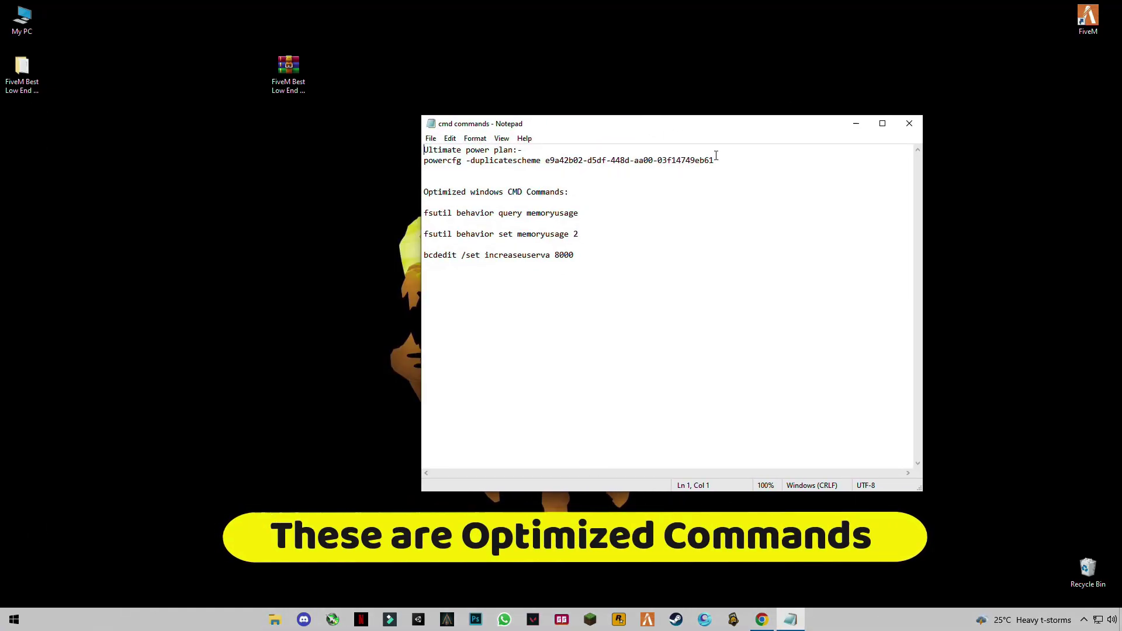
left_click_drag(705, 160, 425, 161)
right_click(441, 163)
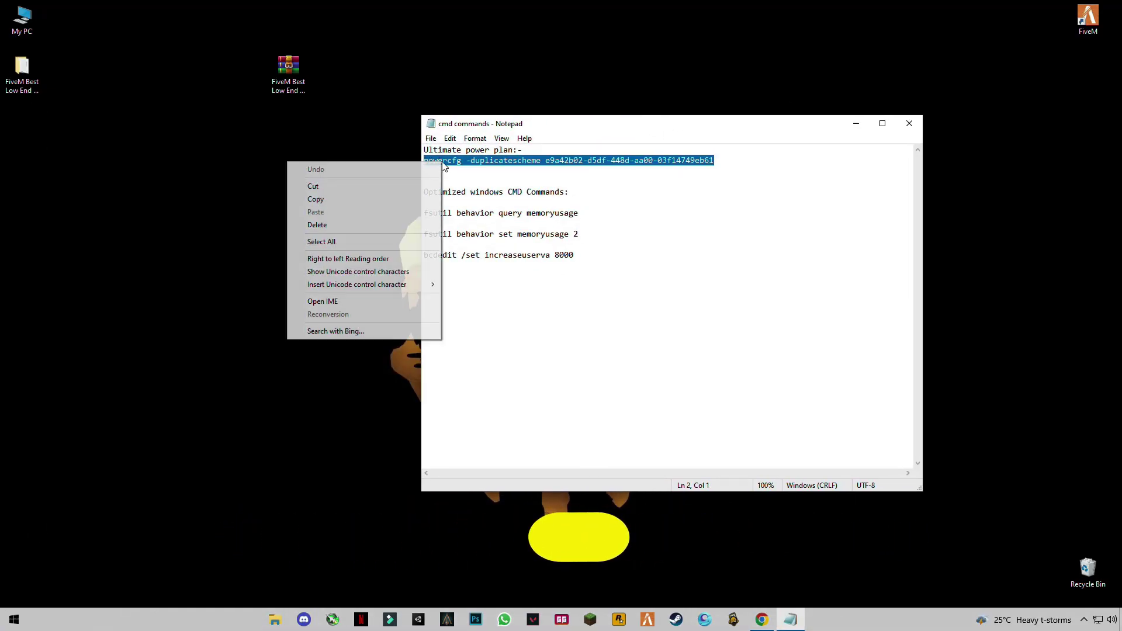
left_click(340, 200)
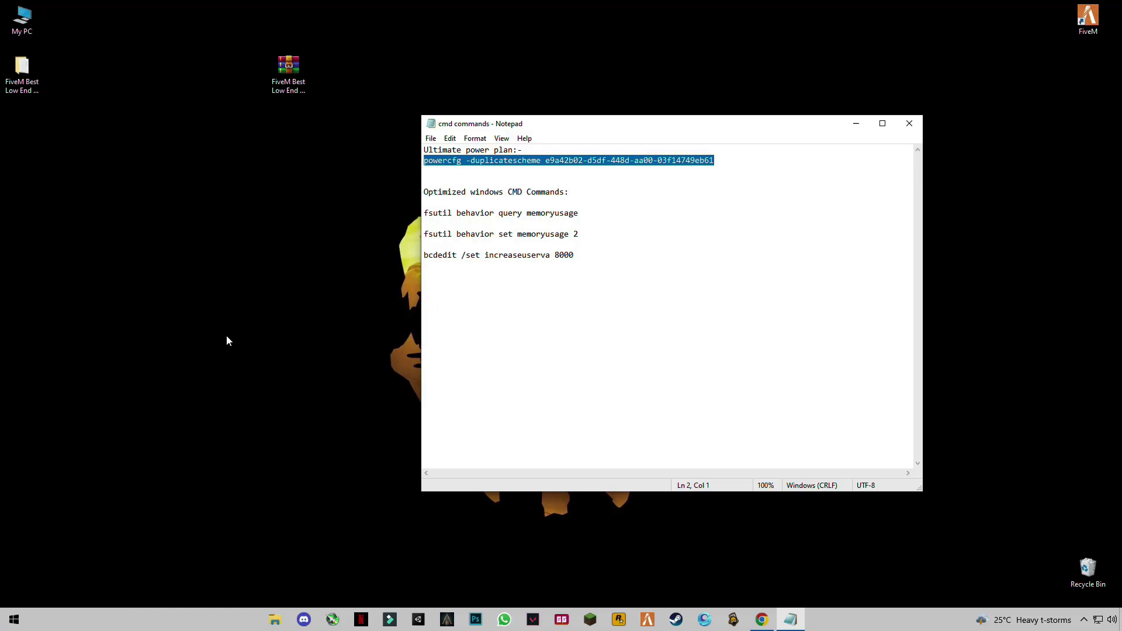
left_click(2, 598)
Step: Run the pasted powercfg command in an administrator Command Prompt to create the Ultimate Performance plan
left_click(13, 618)
type("cmd")
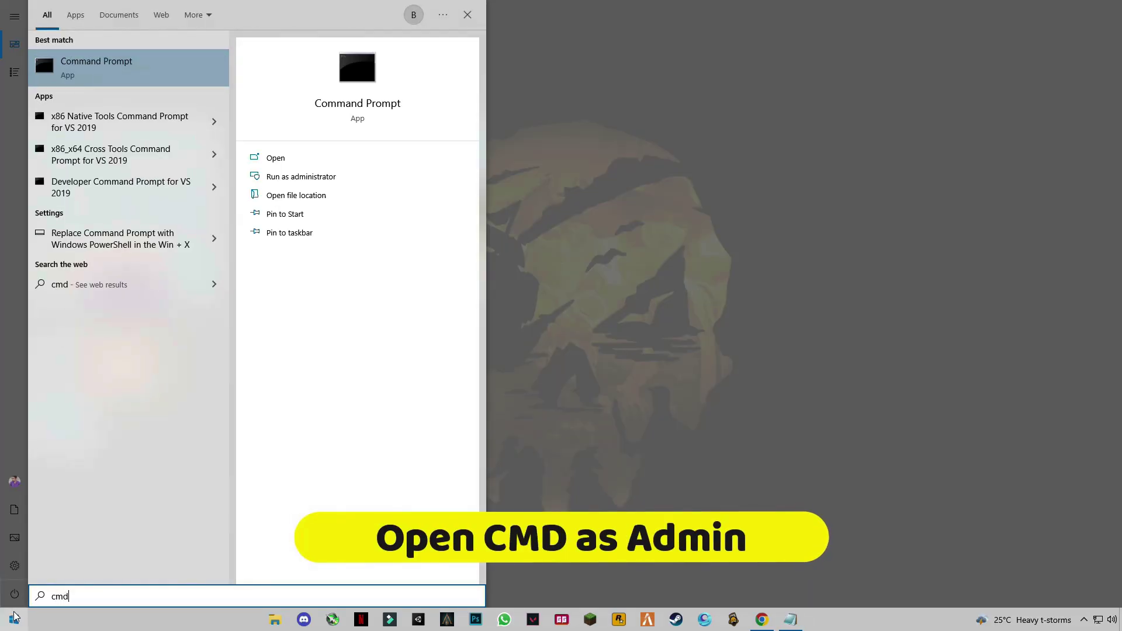
right_click(82, 66)
left_click(108, 78)
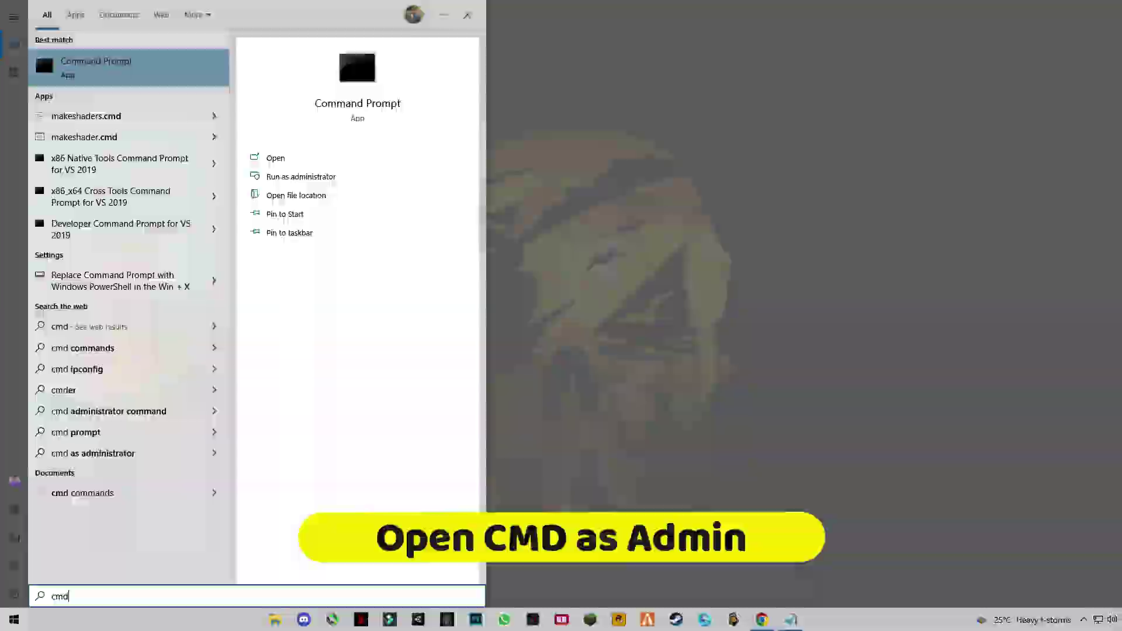
left_click(471, 380)
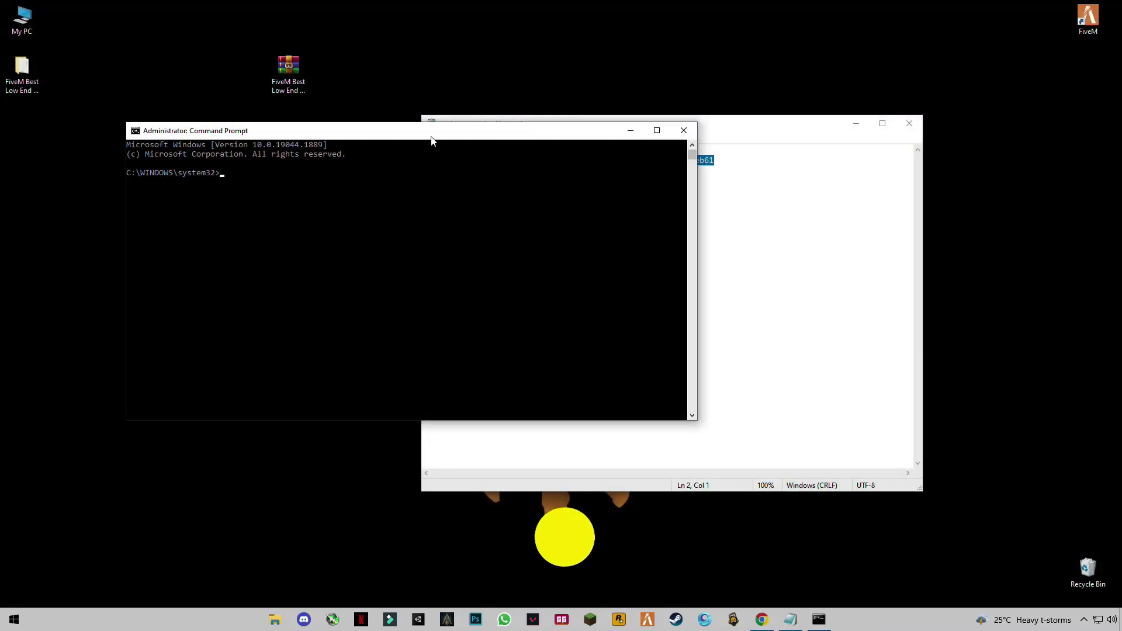
right_click(538, 303)
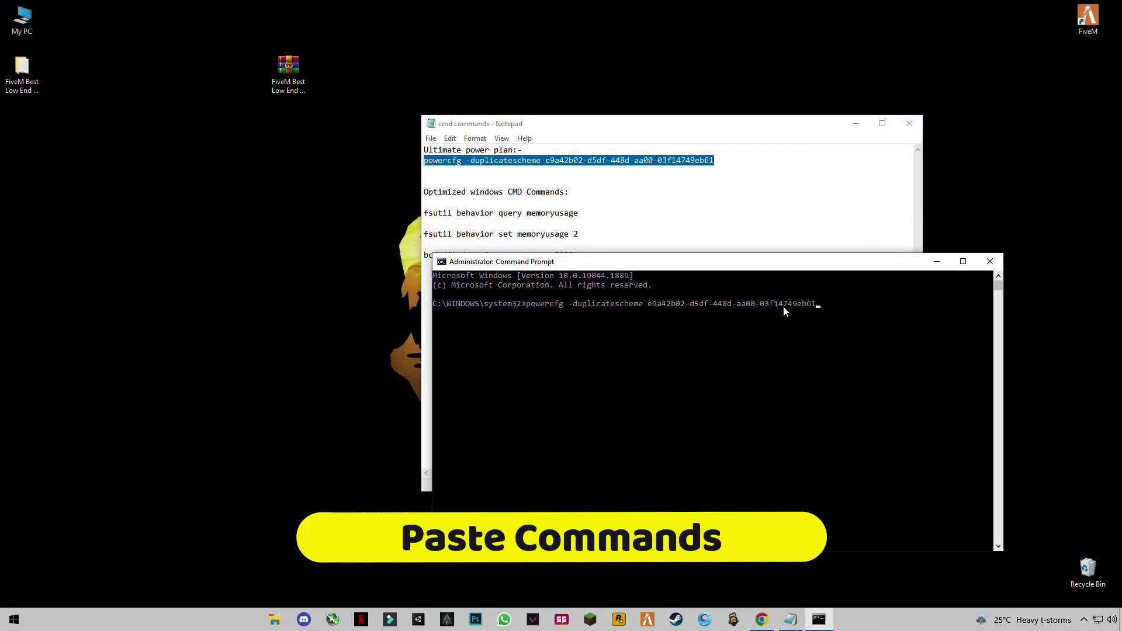
key("Return")
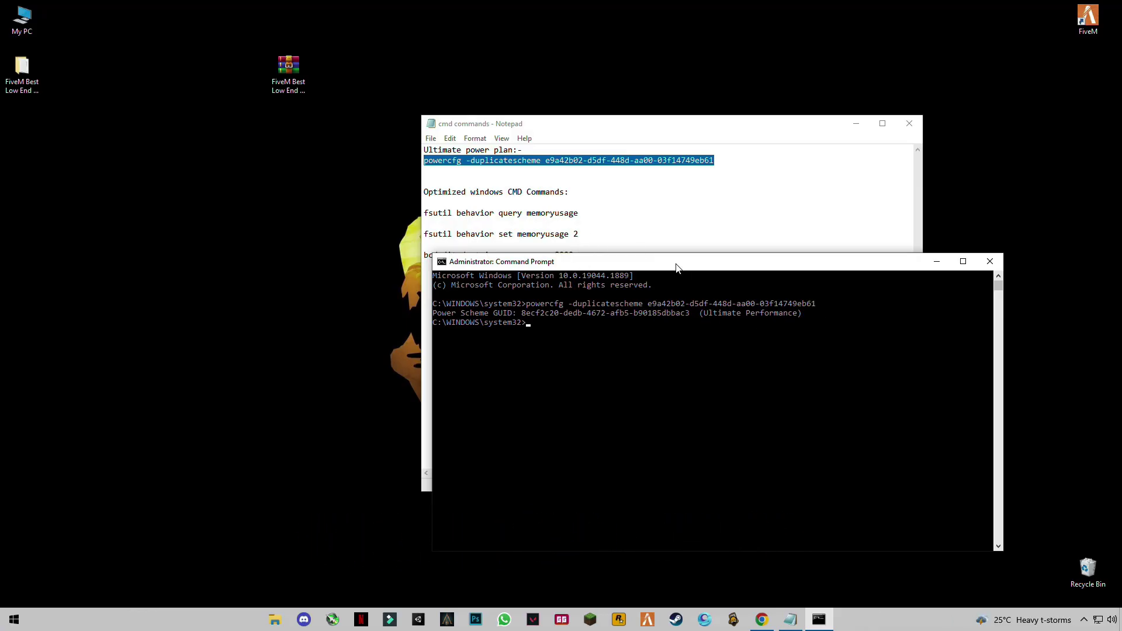
Step: Copy the fsutil and bcdedit commands from the notes and run them in Command Prompt
left_click(596, 238)
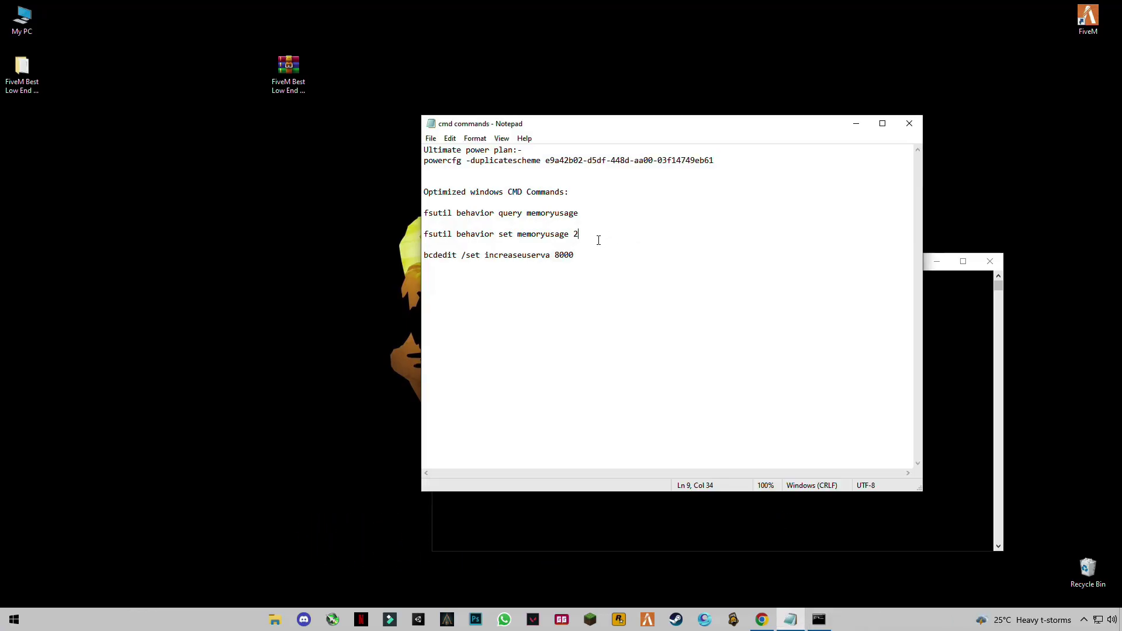
left_click_drag(579, 257, 424, 214)
right_click(438, 215)
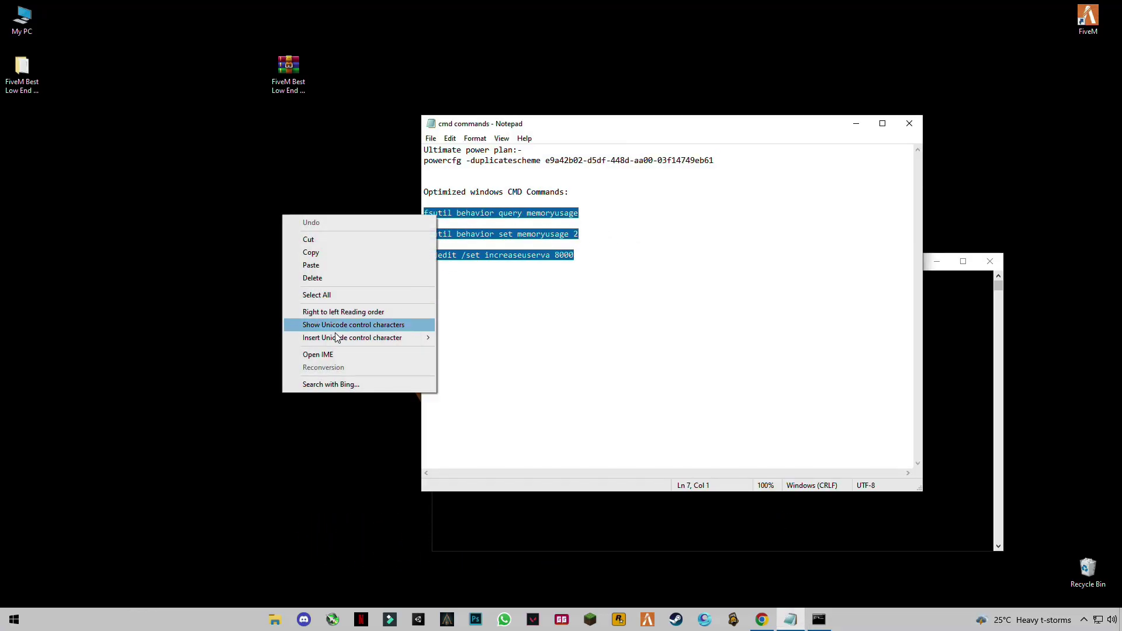
left_click(320, 252)
left_click(604, 514)
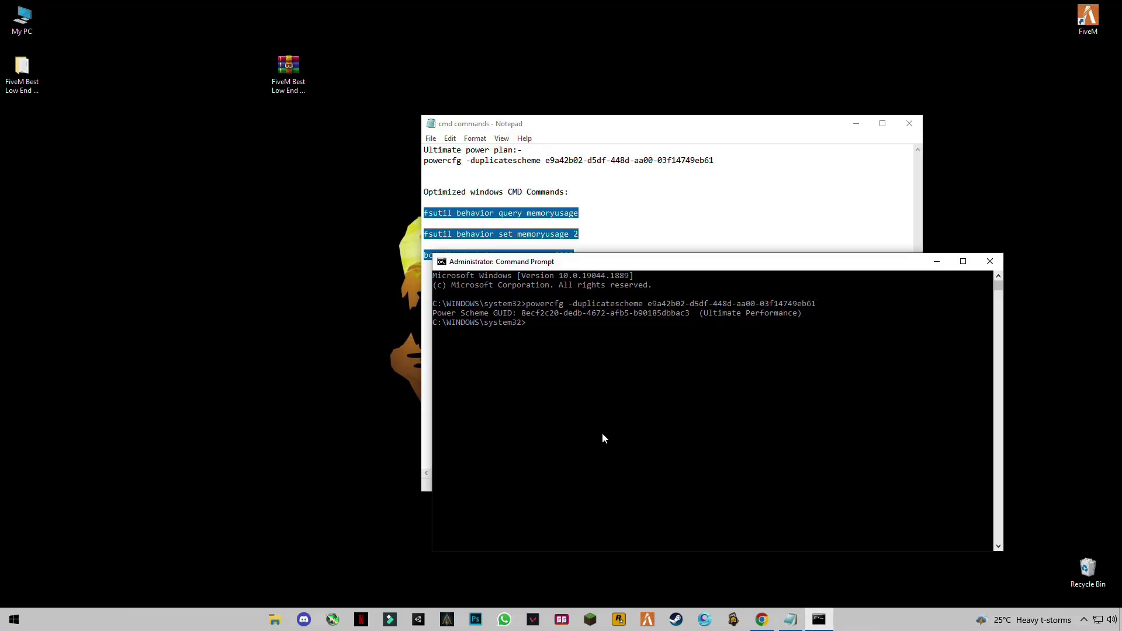
right_click(556, 344)
key("Return")
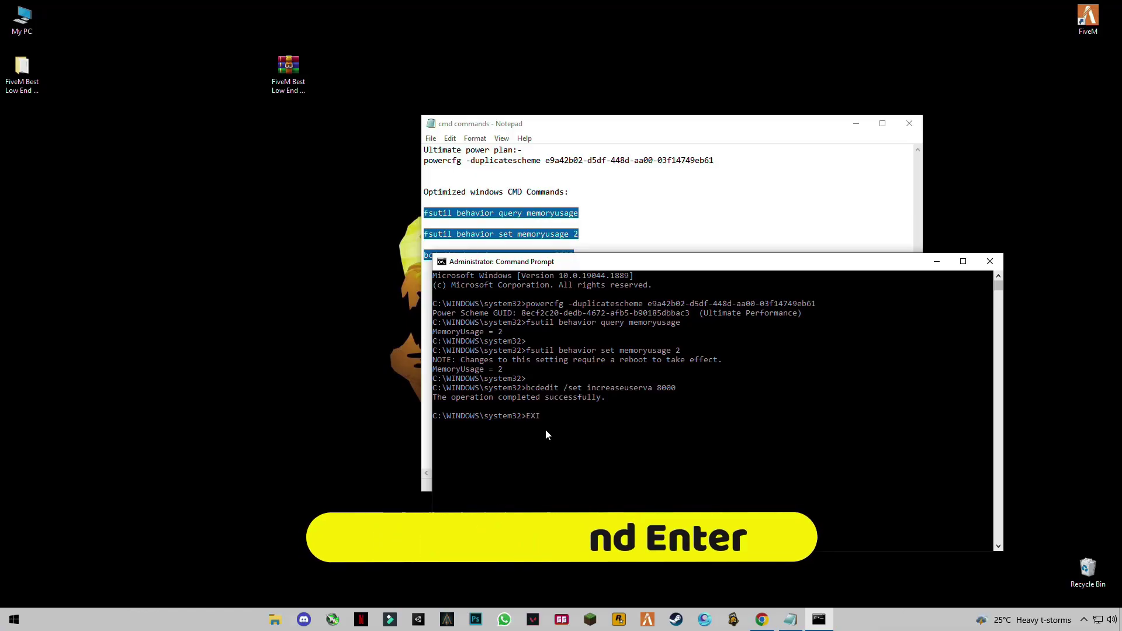
Step: Exit Command Prompt with EXIT and close the Notepad command notes
type("EXIT")
key("Return")
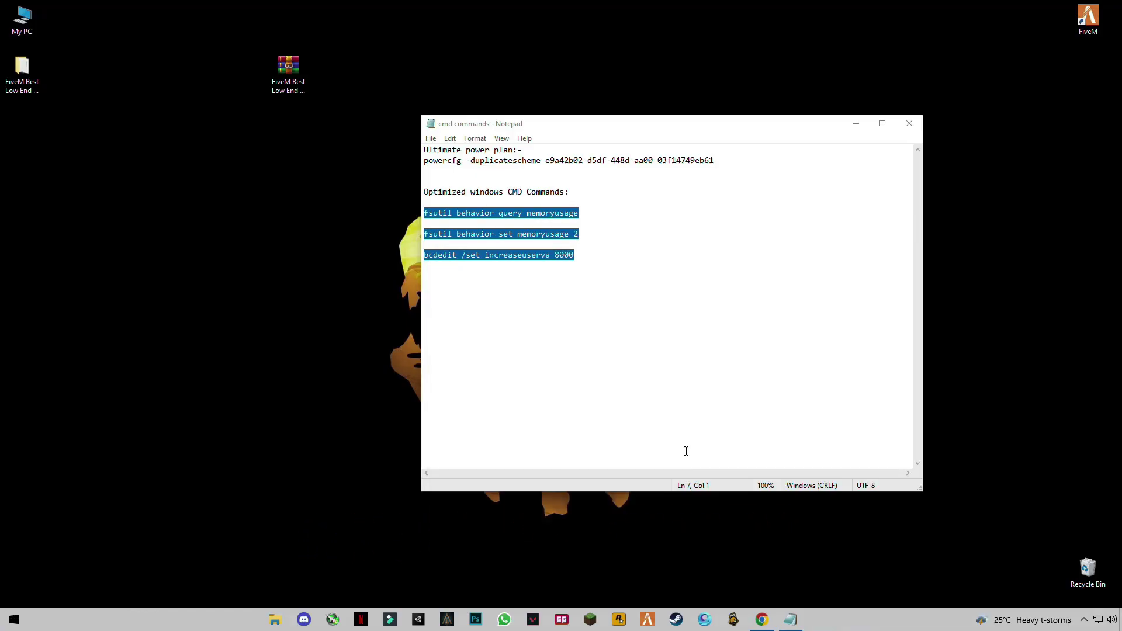
left_click(685, 451)
left_click(910, 124)
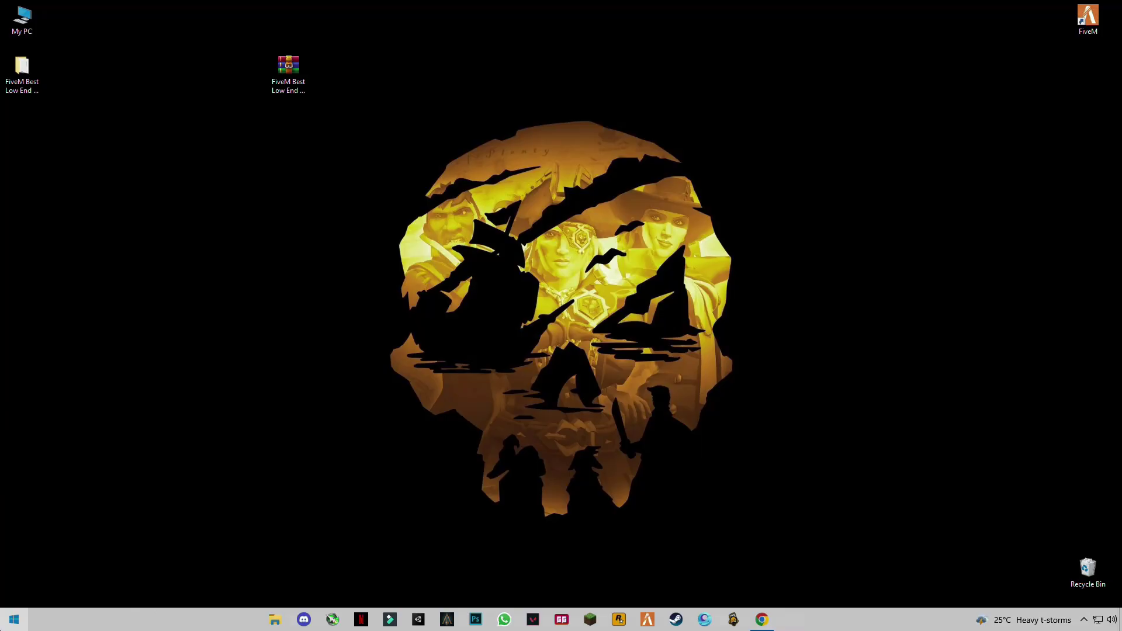
Step: Delete everything in the Windows Temp folder, skipping all in-use files, and close it
key("super+r")
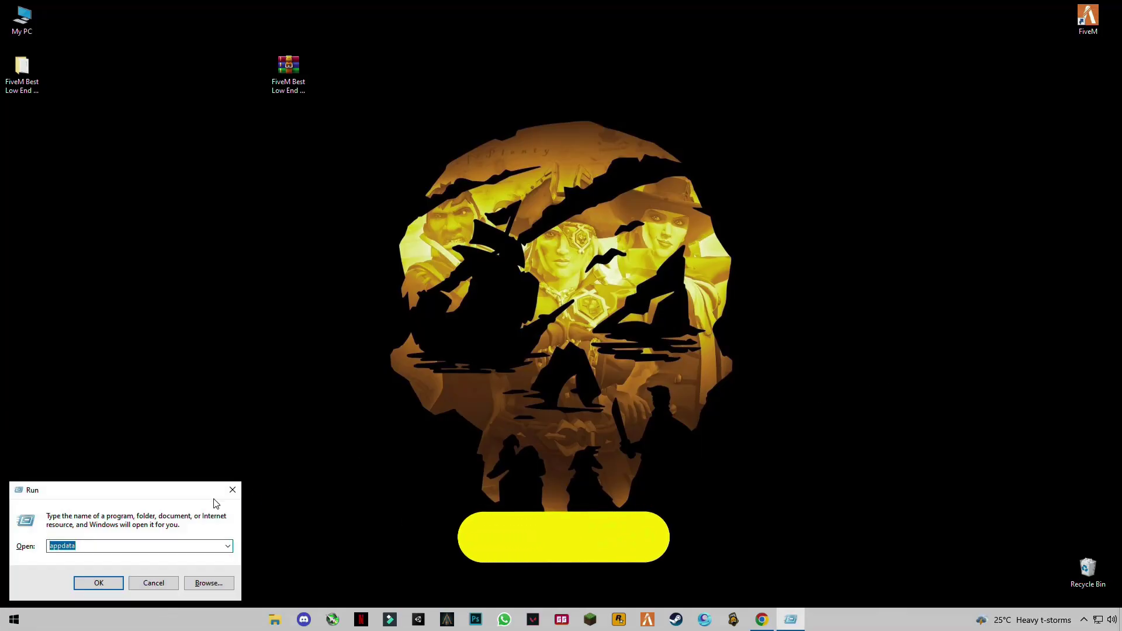
type("%appdata%")
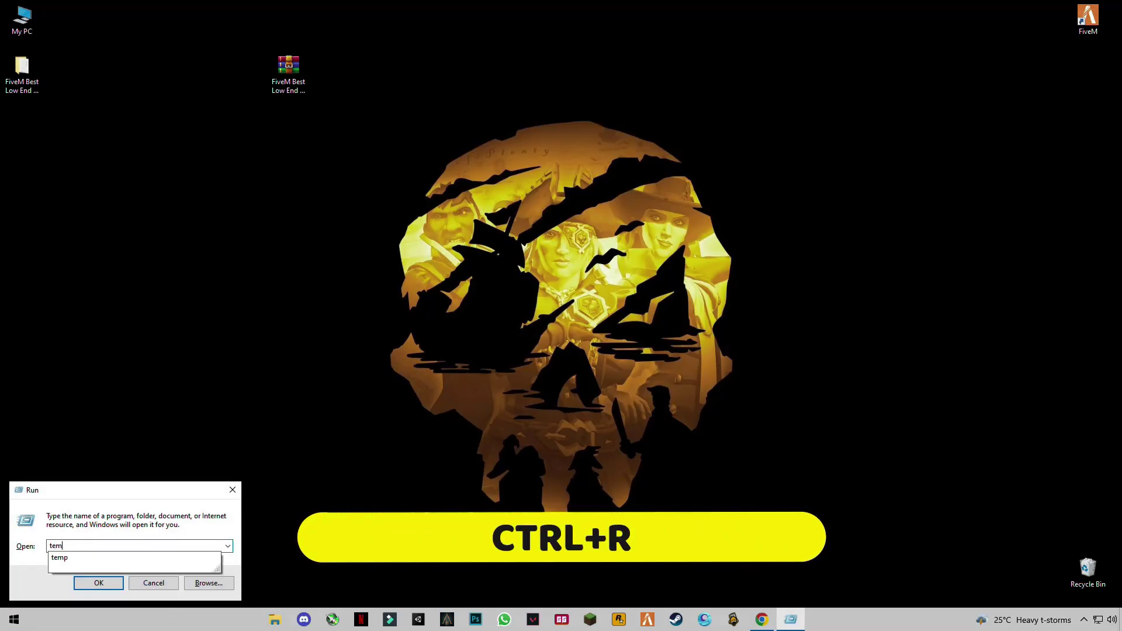
key("Return")
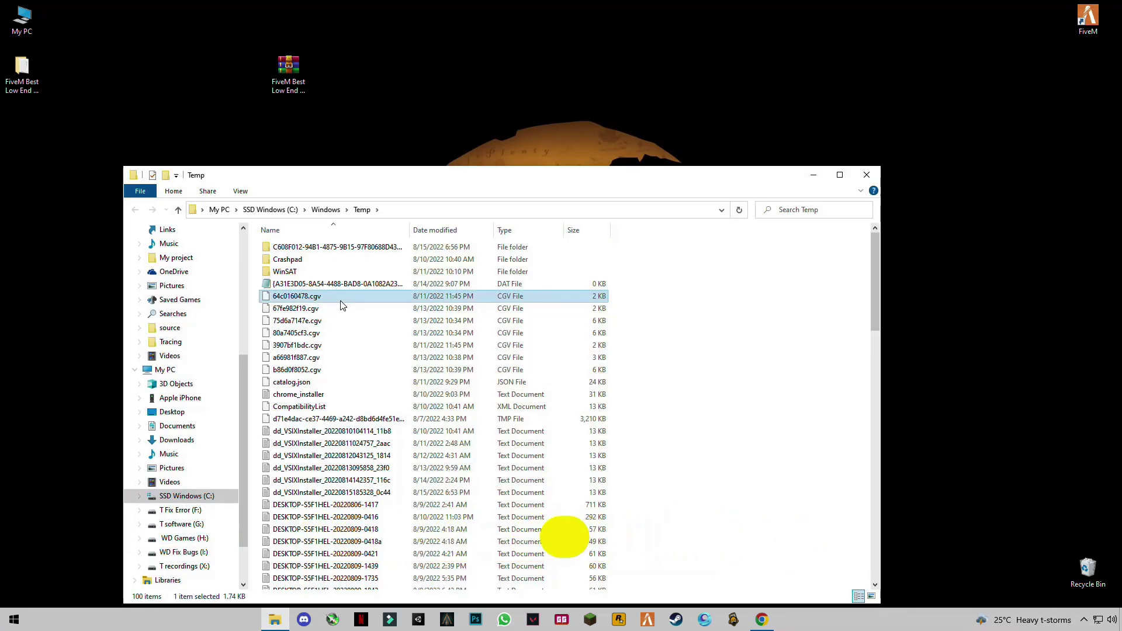
key("ctrl+a")
right_click(316, 301)
left_click(173, 448)
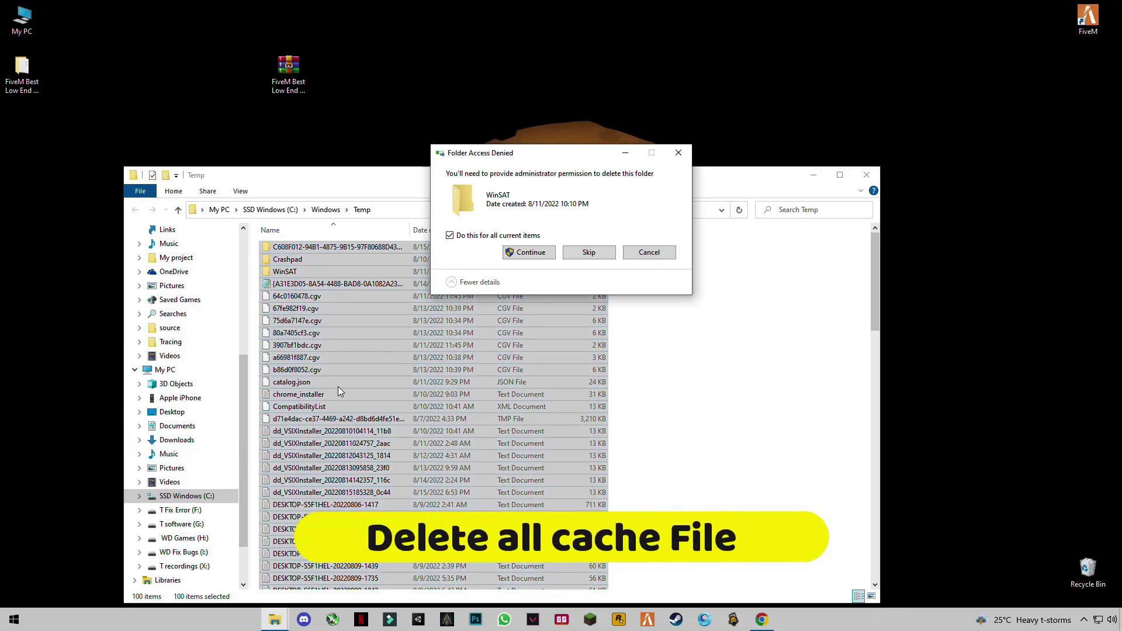
left_click(525, 251)
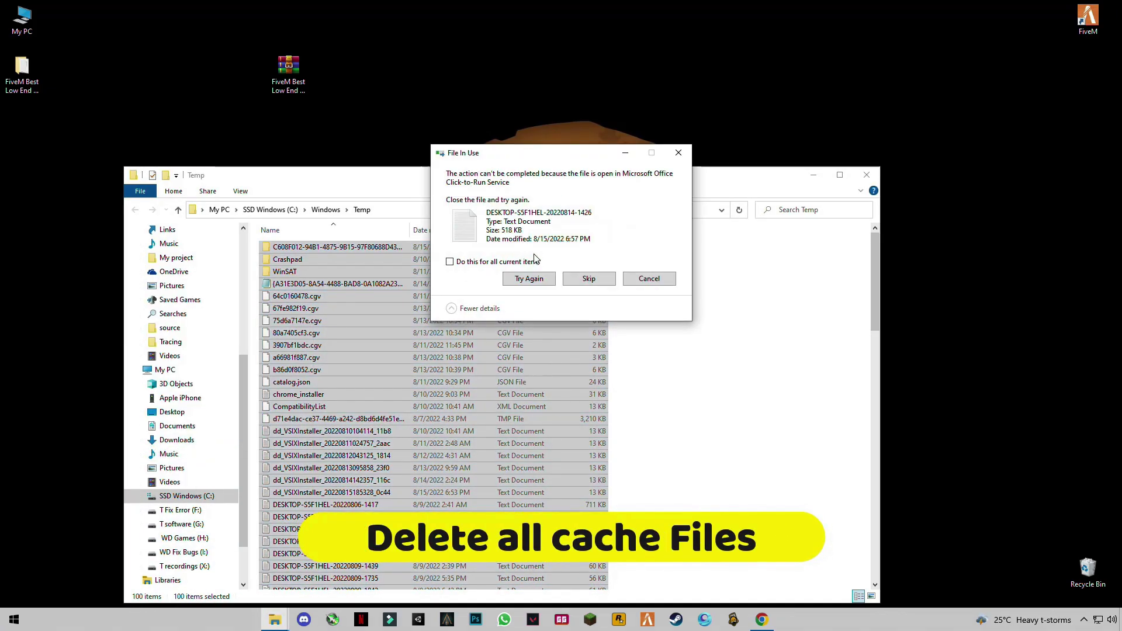
left_click(537, 258)
left_click(588, 278)
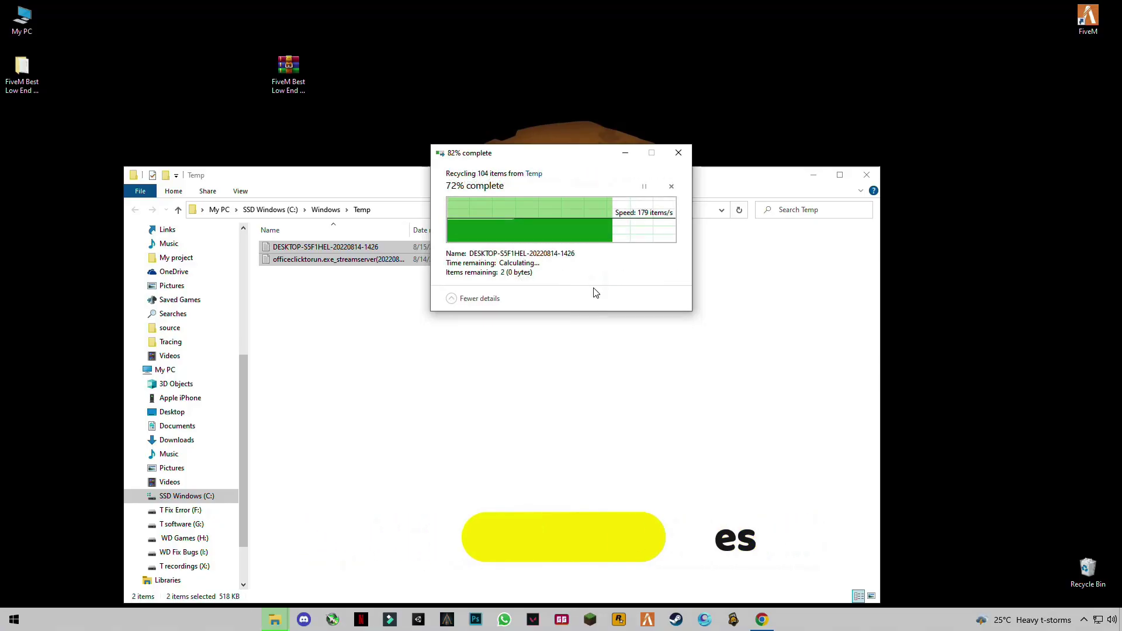
left_click(867, 175)
Step: Delete everything in the user %temp% folder, skipping the in-use file, and close it
key("super+r")
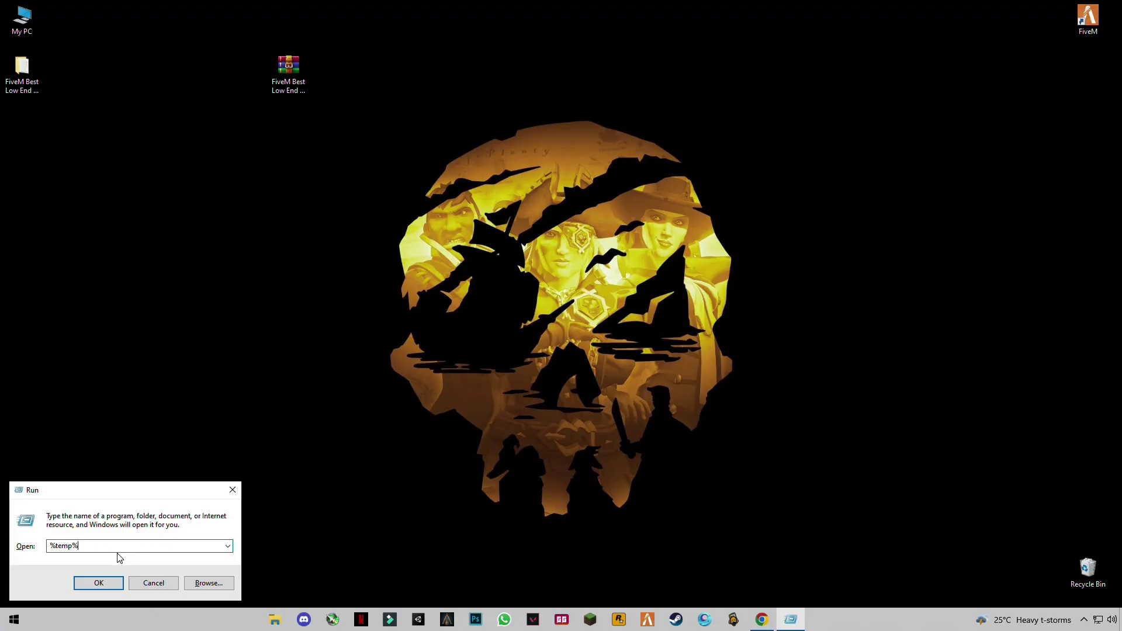
left_click(111, 582)
key("ctrl+a")
right_click(408, 424)
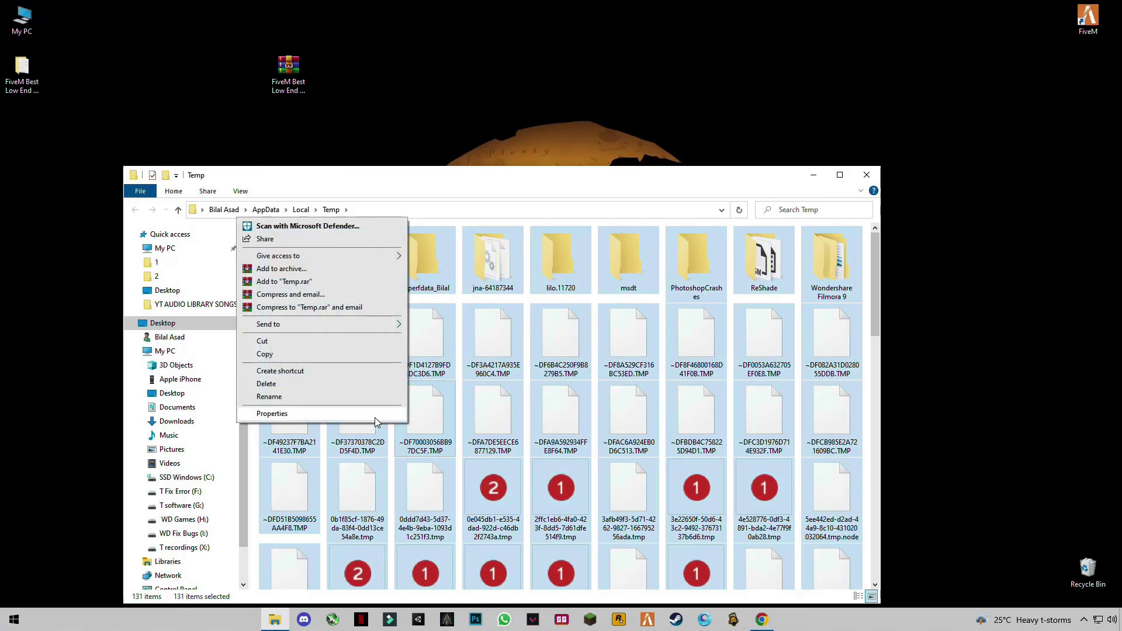
left_click(292, 384)
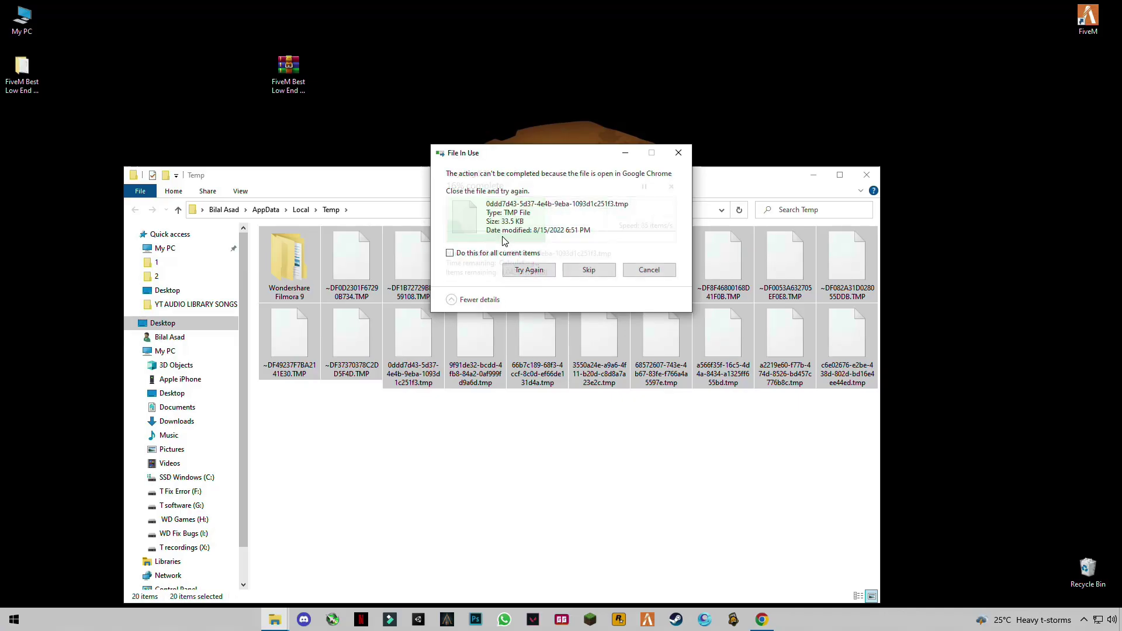
left_click(608, 271)
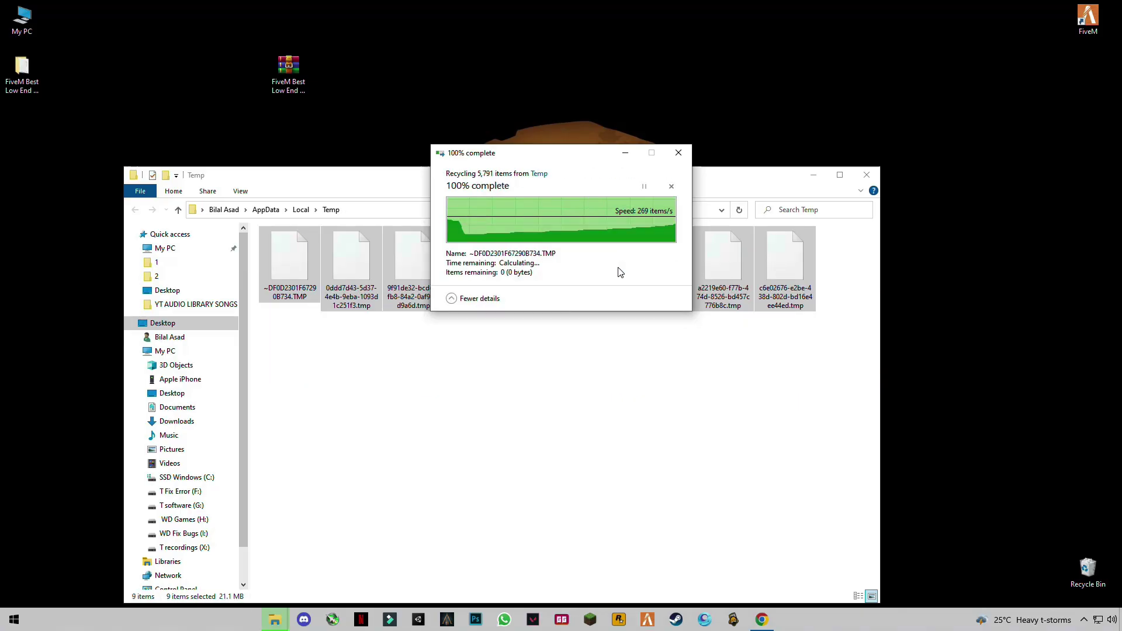
left_click(867, 175)
Step: Open the Prefetch folder and delete all its files, skipping the one in use
key("super+r")
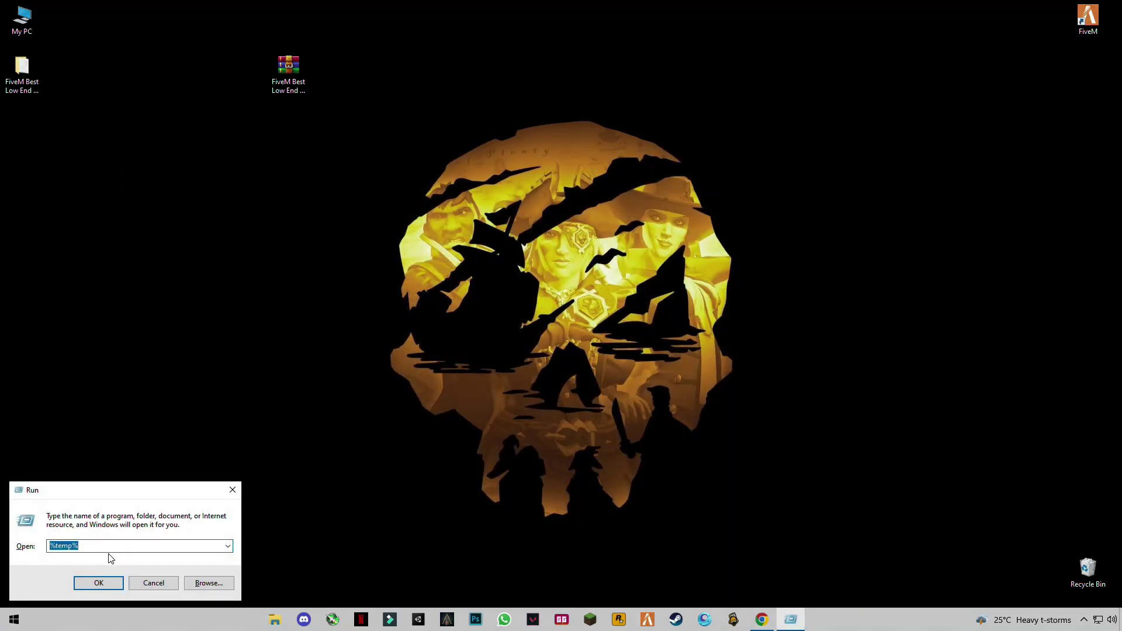
type("PREFT")
key("BackSpace")
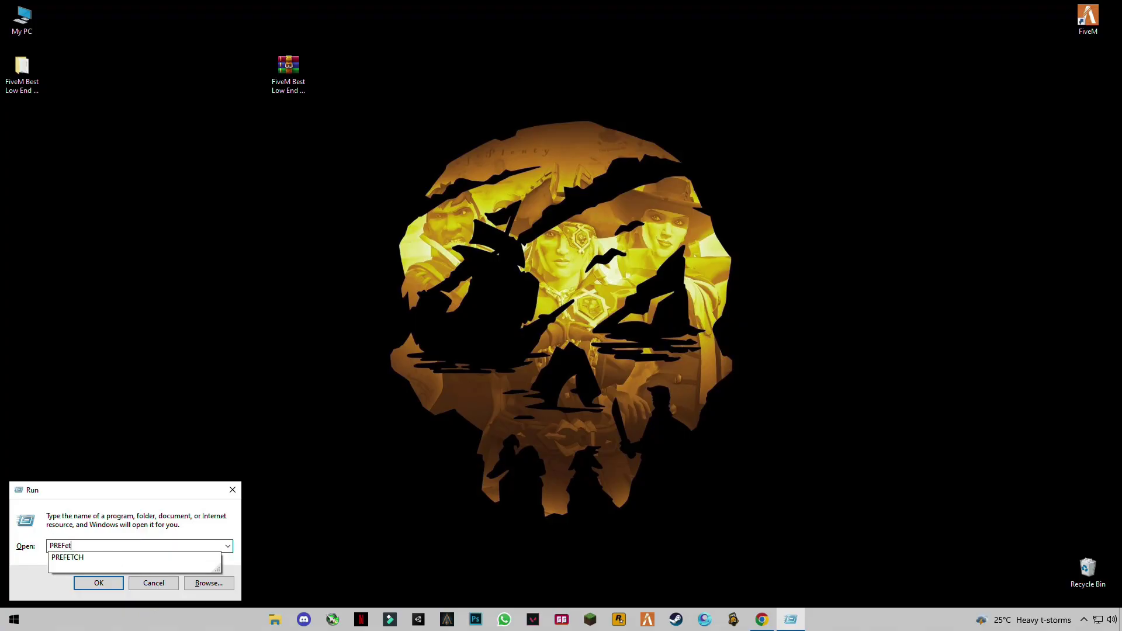
type("H")
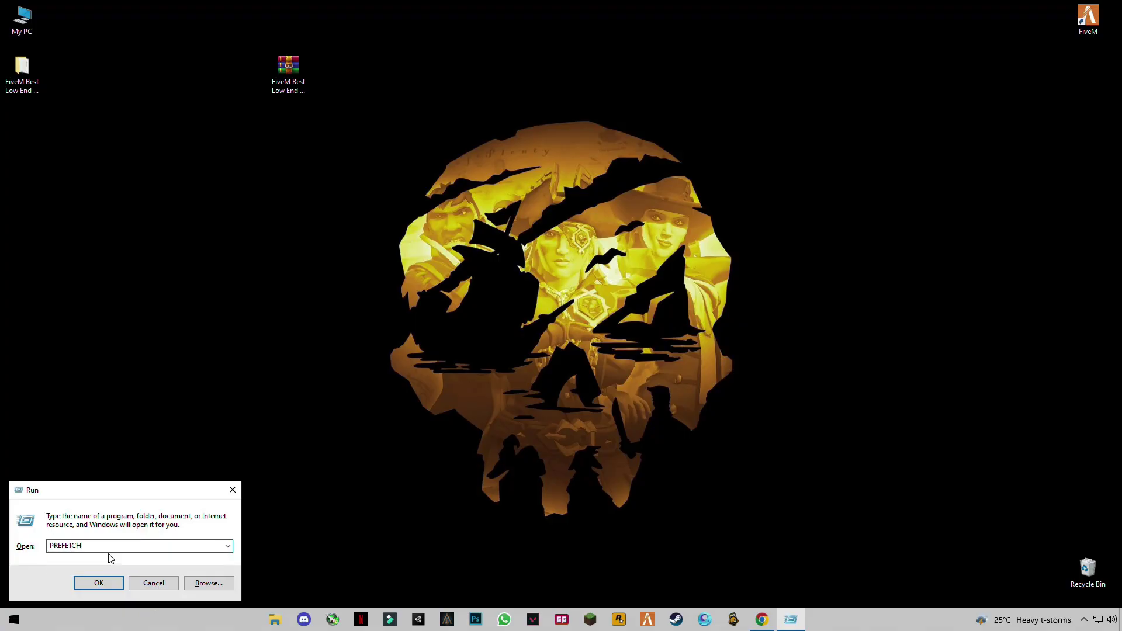
key("Return")
left_click(584, 331)
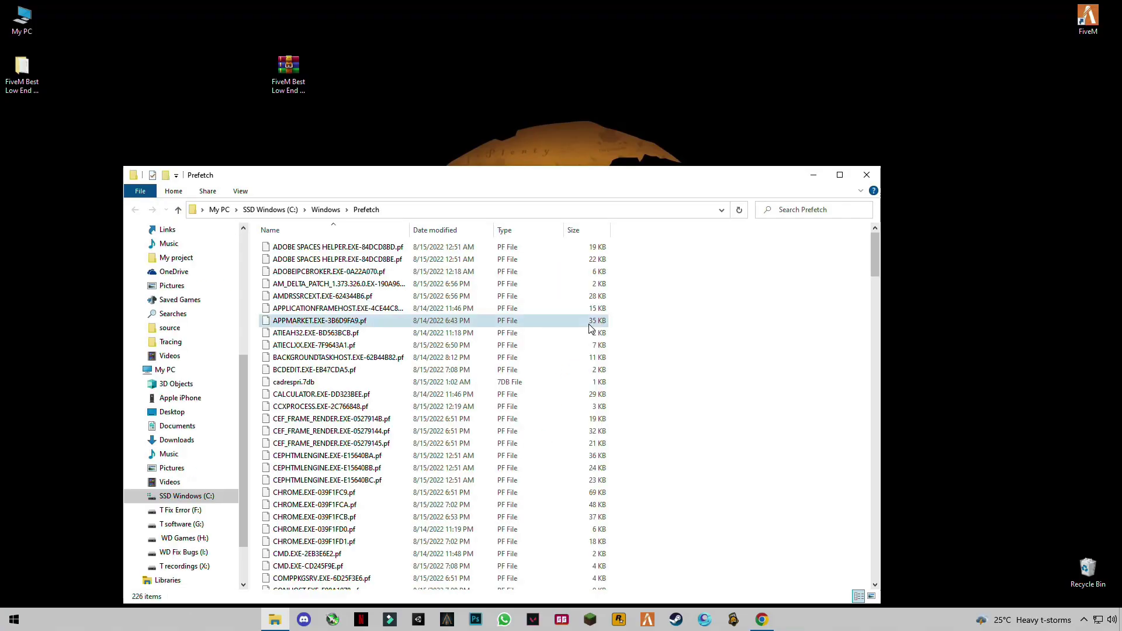
key("ctrl+a")
right_click(560, 321)
left_click(467, 471)
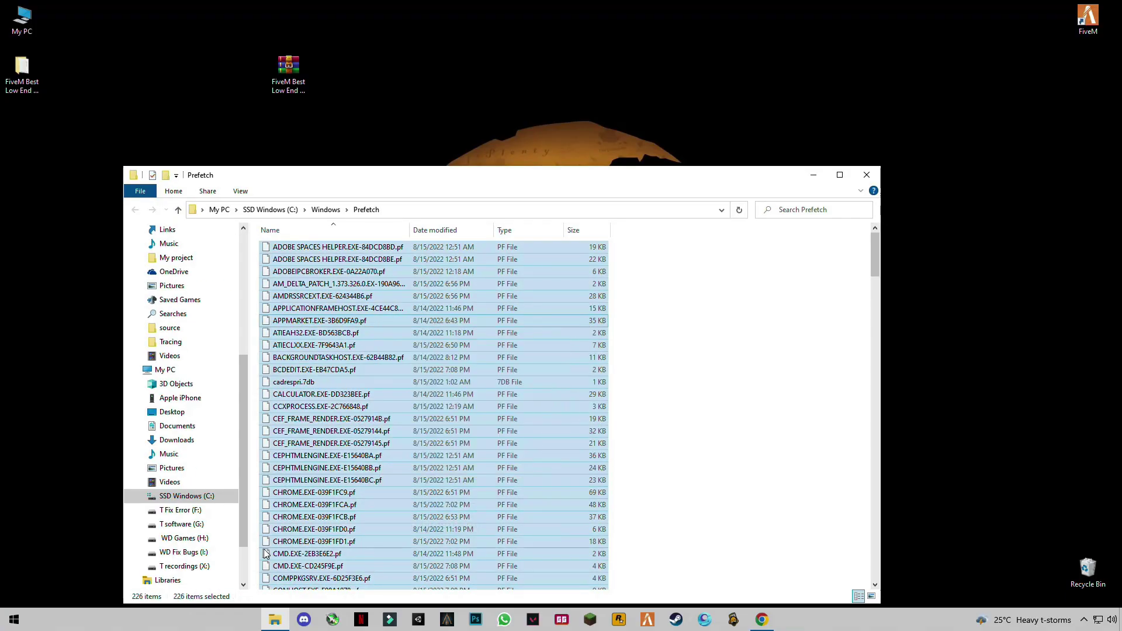
left_click(589, 270)
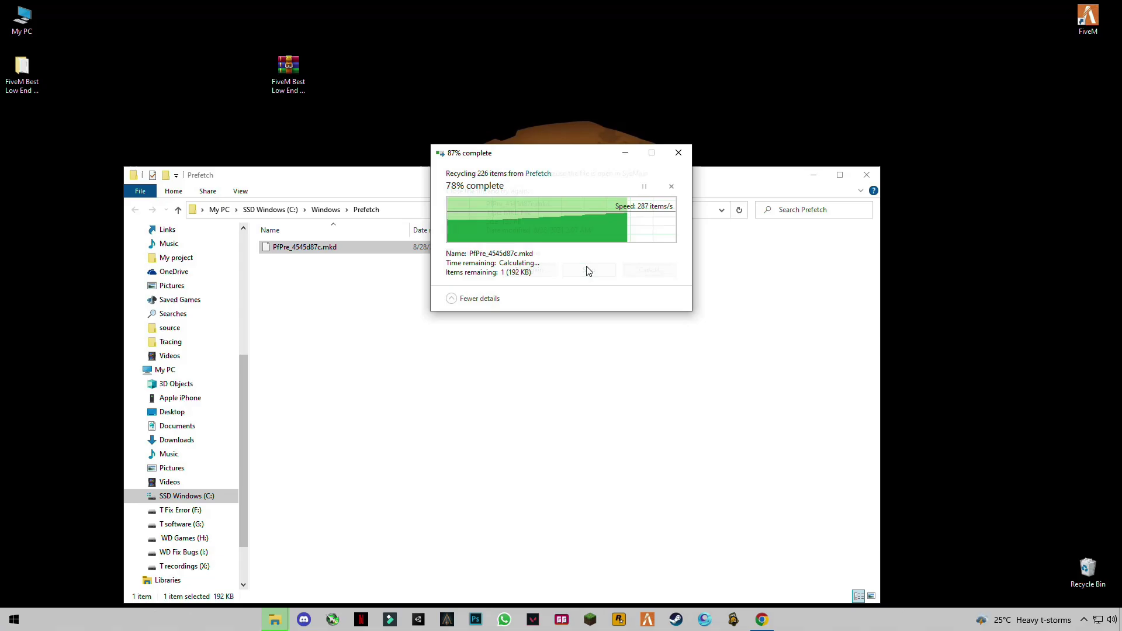
left_click(867, 174)
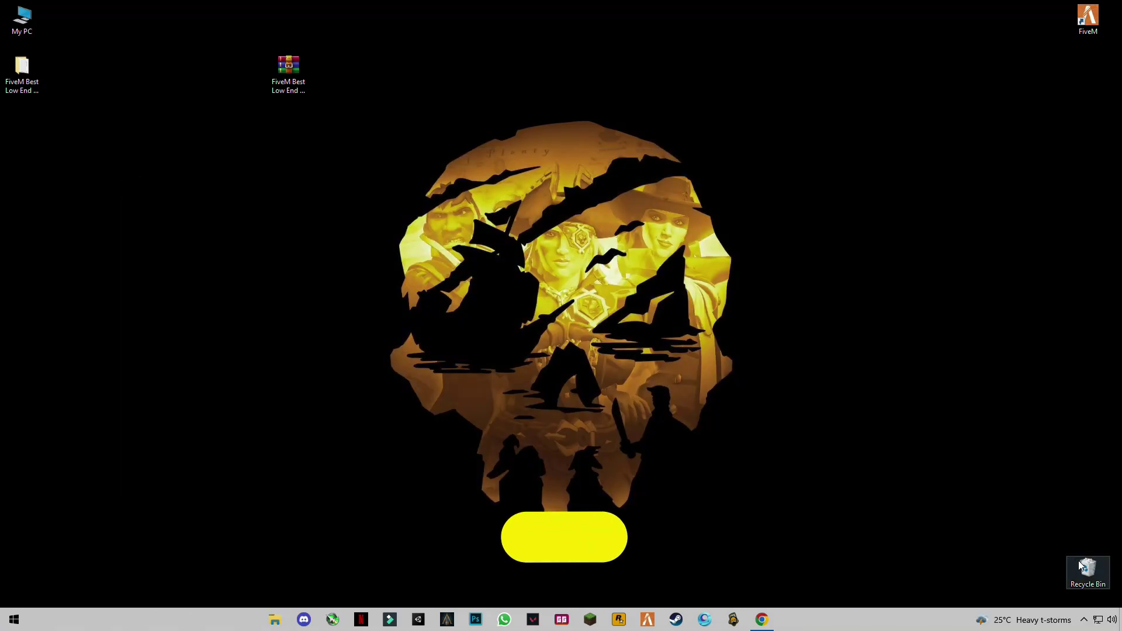
Step: Empty the Recycle Bin, confirming permanent deletion and granting administrator permission
right_click(1076, 560)
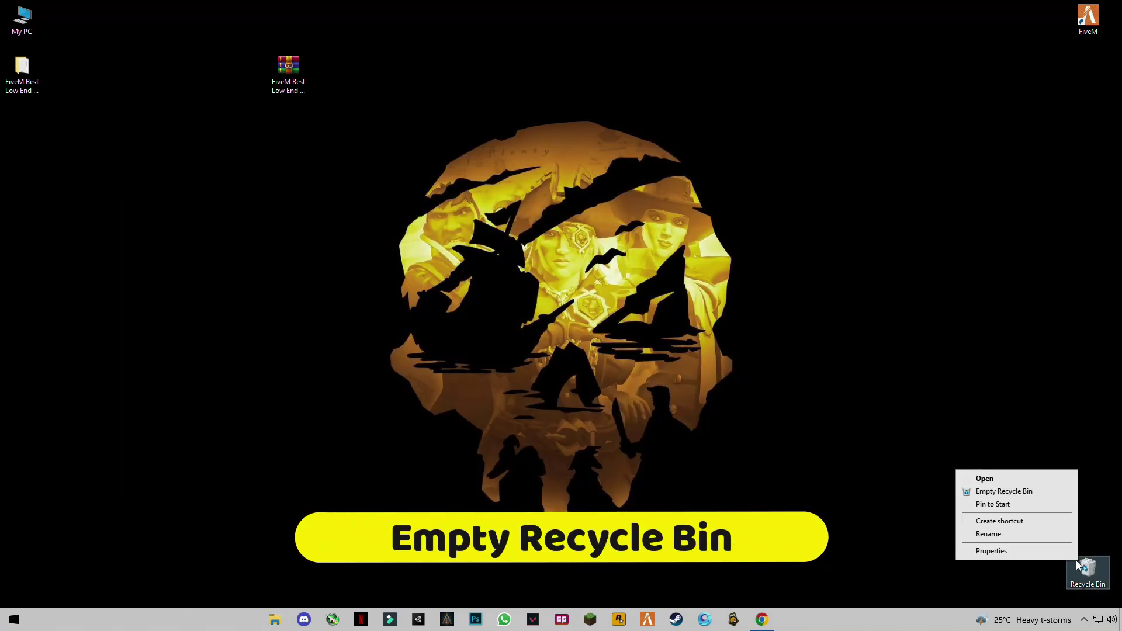
left_click(990, 496)
left_click(607, 319)
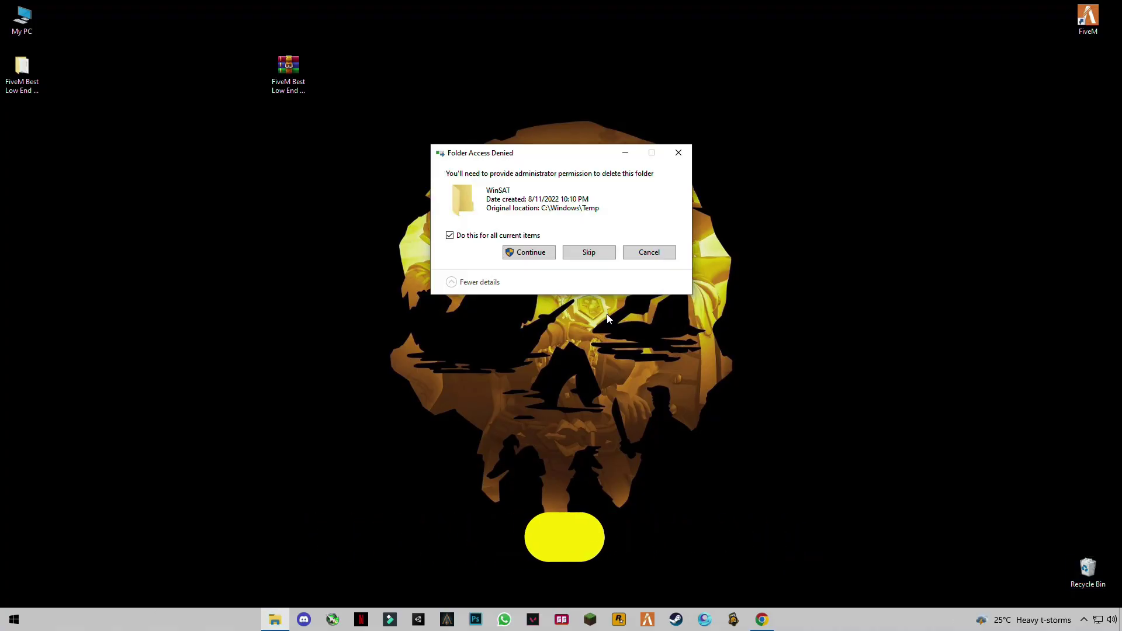
left_click(529, 252)
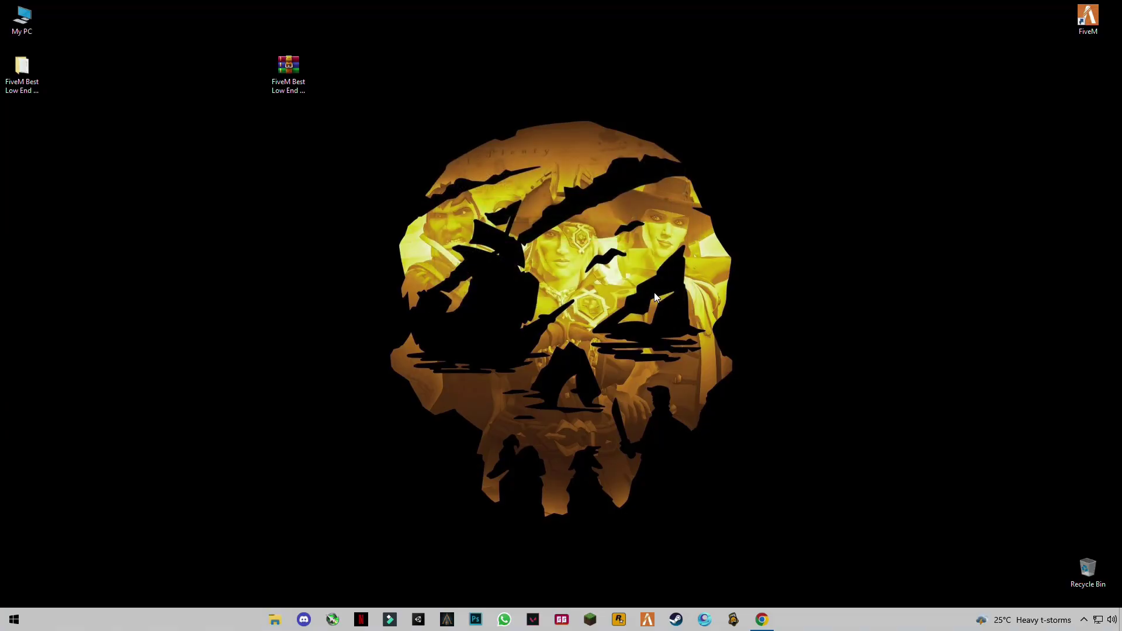
right_click(888, 620)
left_click(898, 559)
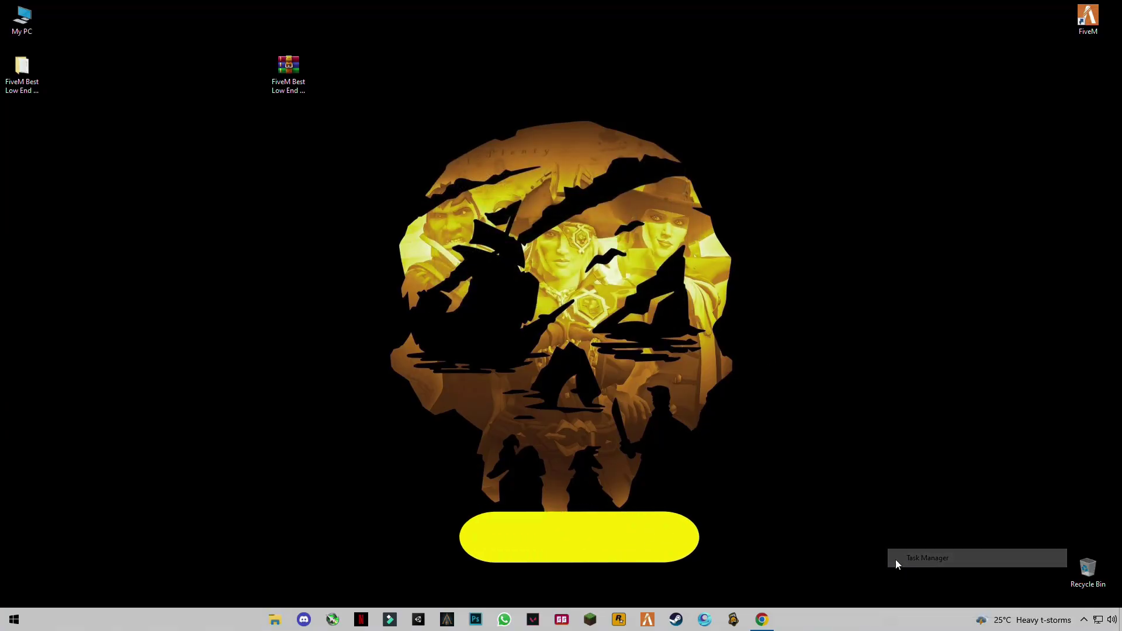
left_click(525, 104)
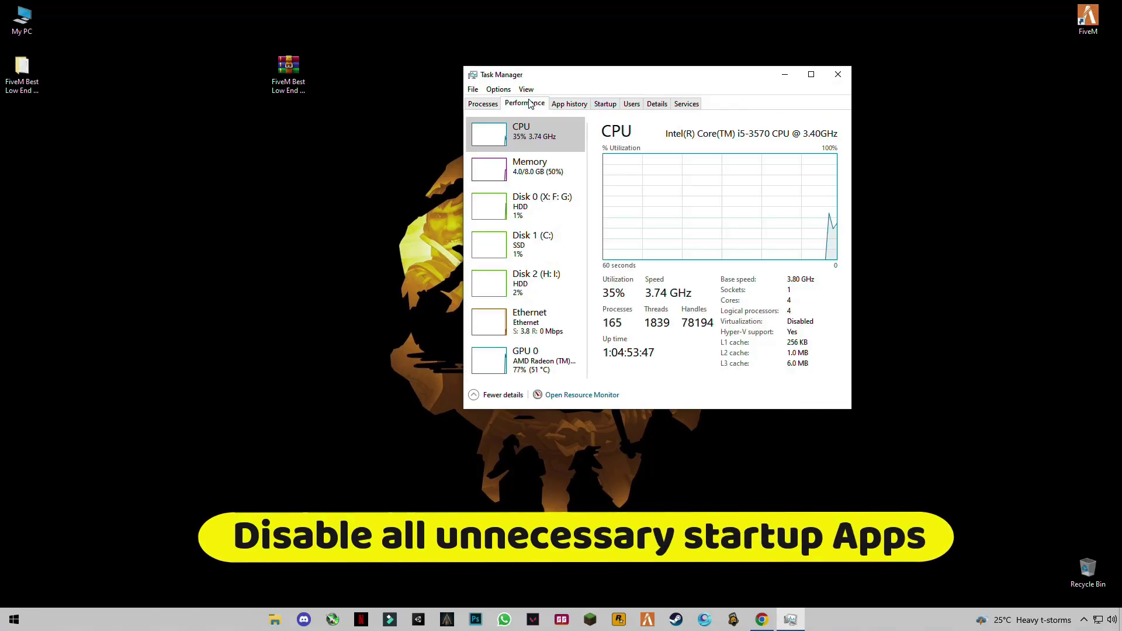
left_click(607, 104)
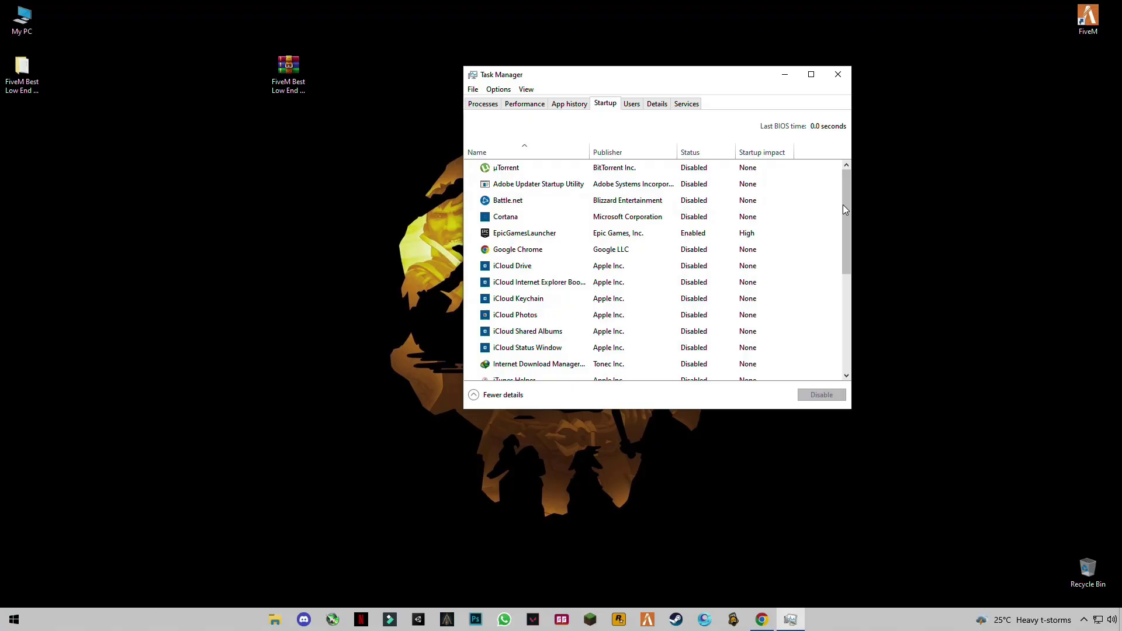
left_click_drag(847, 209, 847, 306)
scroll(696, 263, "up", 2)
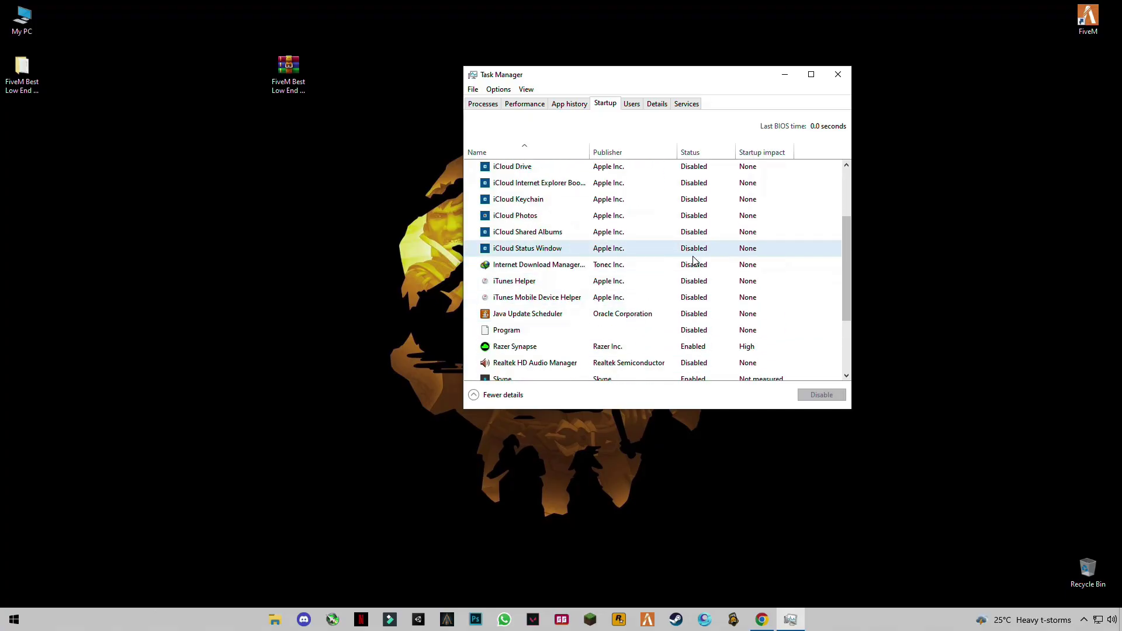
scroll(730, 175, "up", 2)
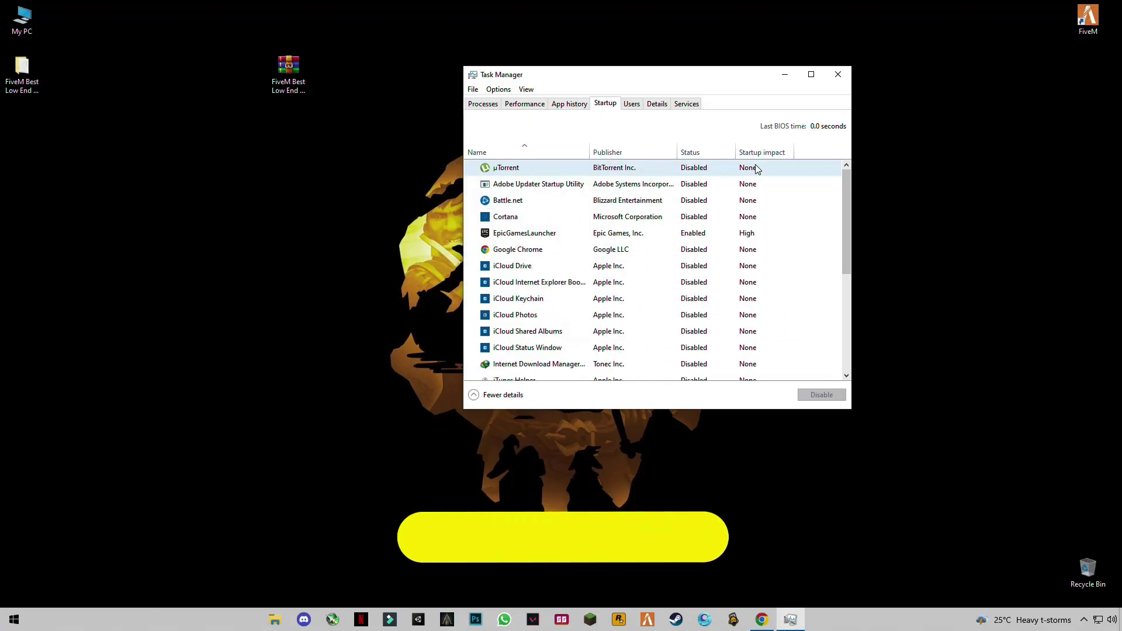
left_click(845, 77)
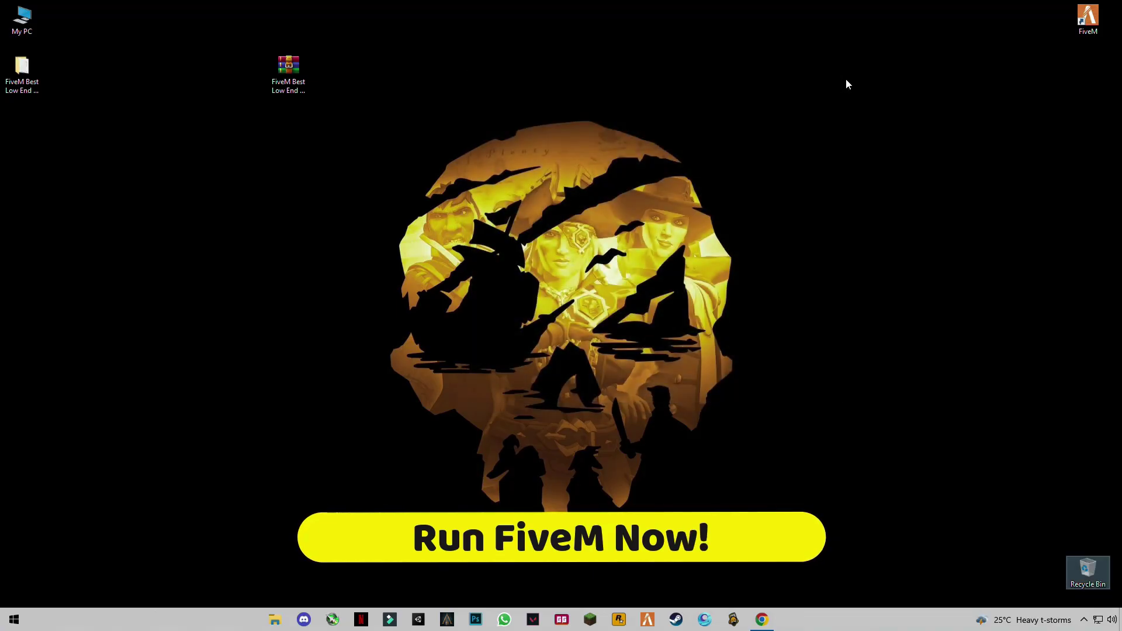